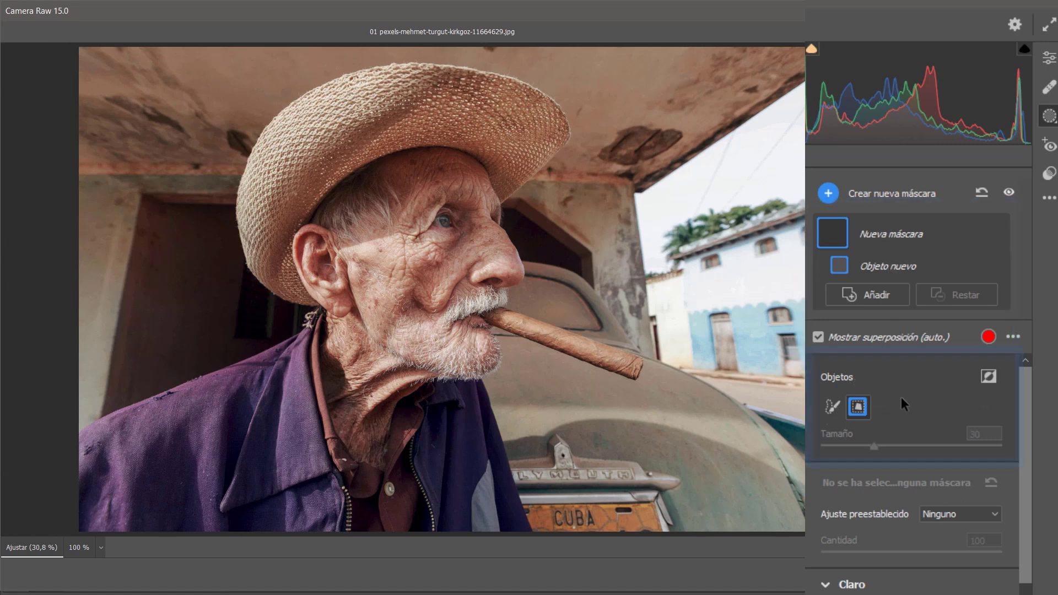
Step: Mask the cigar by painting along it with the object-selection brush at size 2
left_click(833, 408)
left_click(857, 407)
left_click(830, 408)
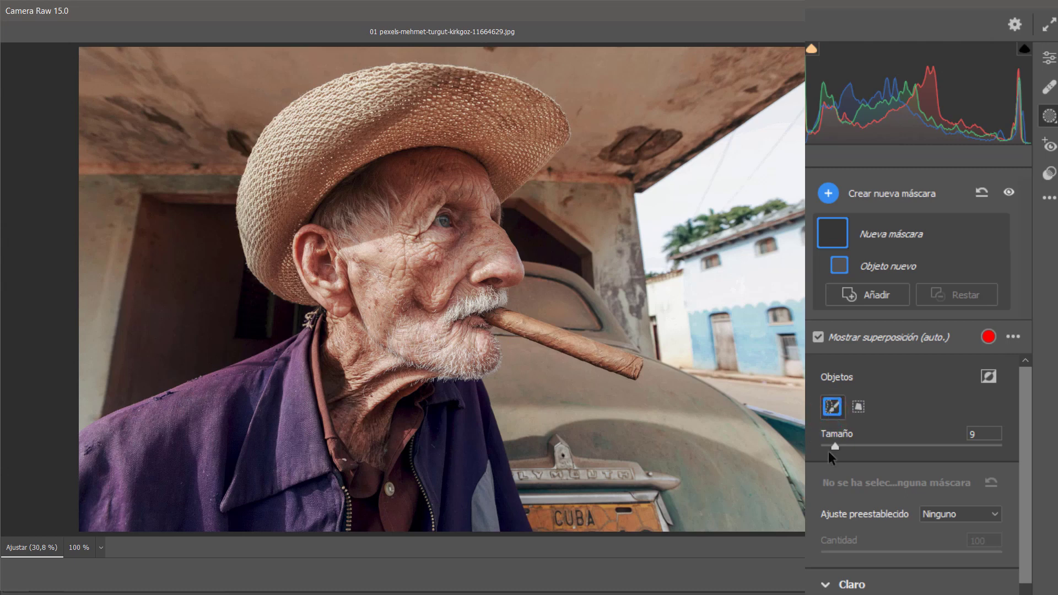
left_click_drag(836, 447, 871, 452)
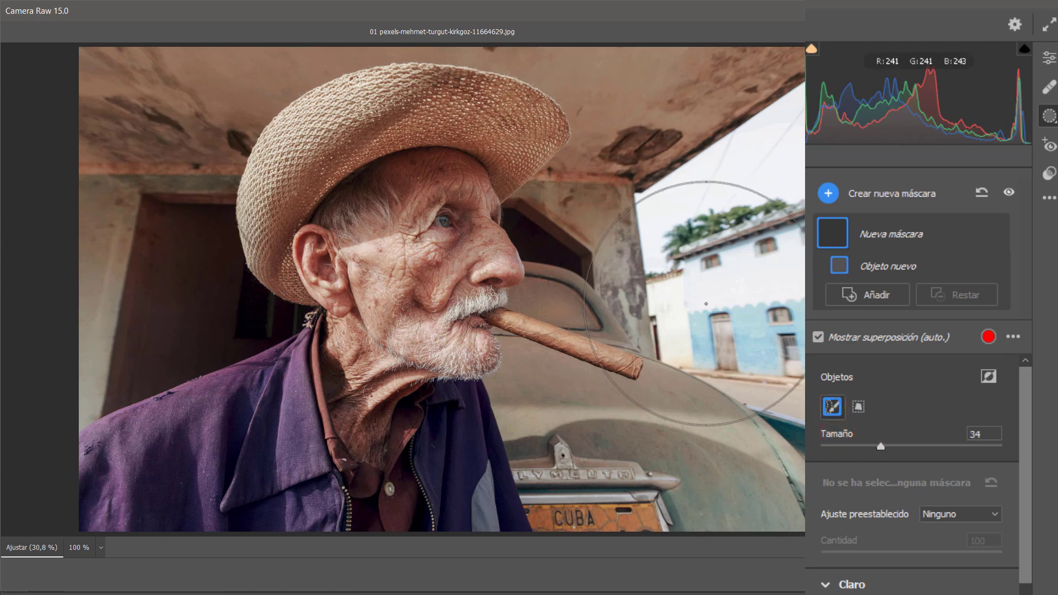
key("bracketleft")
key("bracketleft")
key("bracketleft")
key("bracketleft")
key("bracketleft")
key("bracketleft")
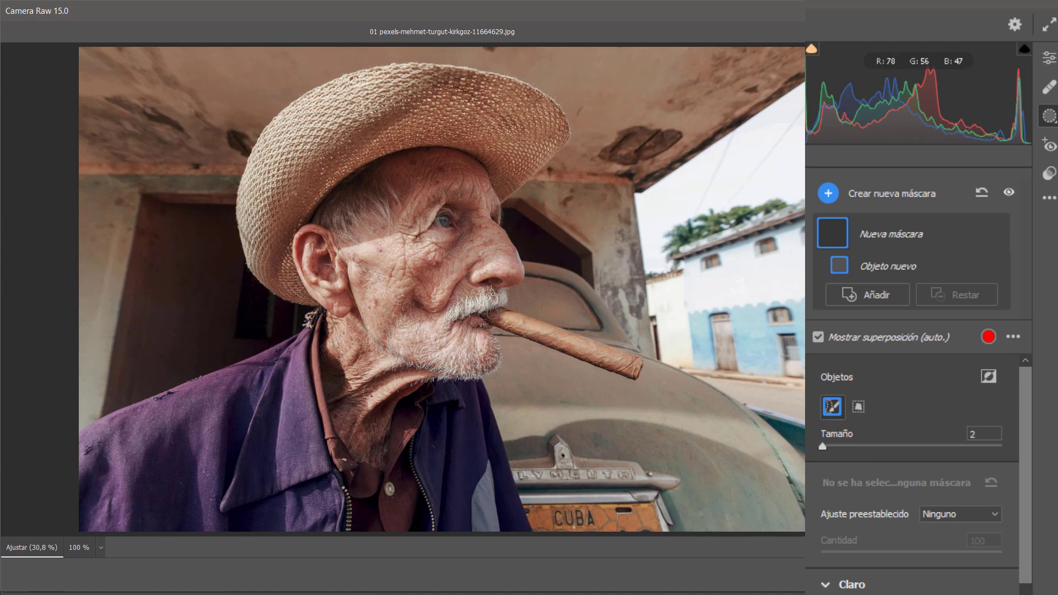
left_click_drag(489, 313, 638, 363)
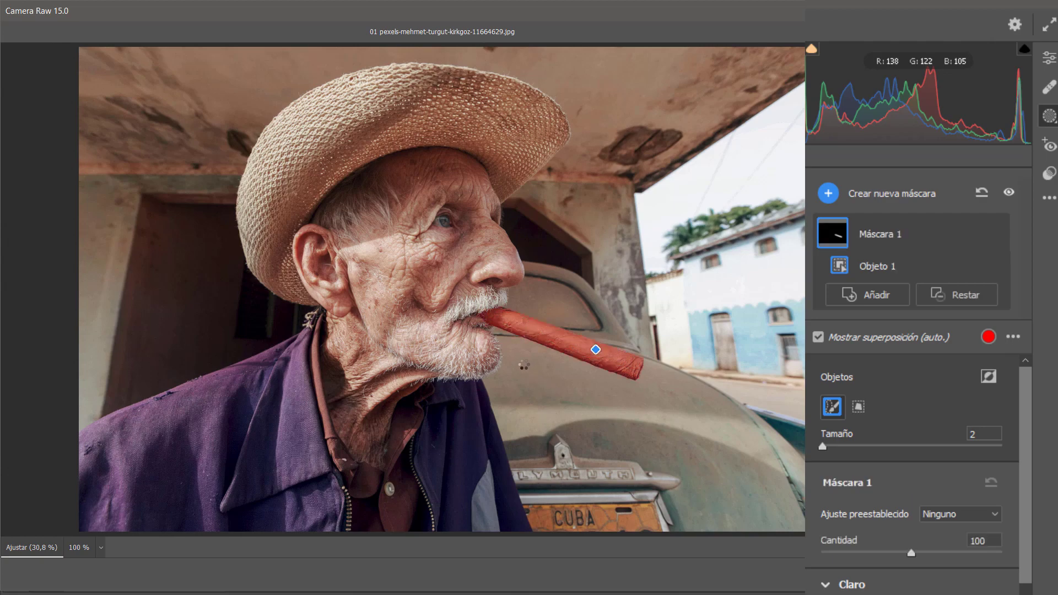
Step: Cycle through the mask overlay modes to examine how accurately the cigar is selected
key("shift+y")
key("shift+y")
key("shift+y")
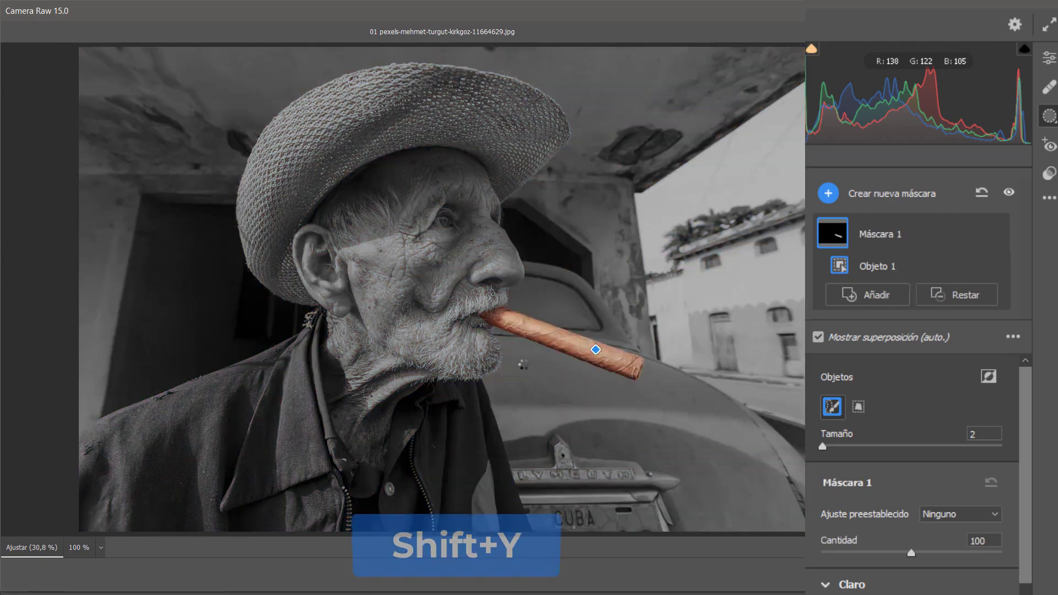
key("shift+y")
key("shift+y")
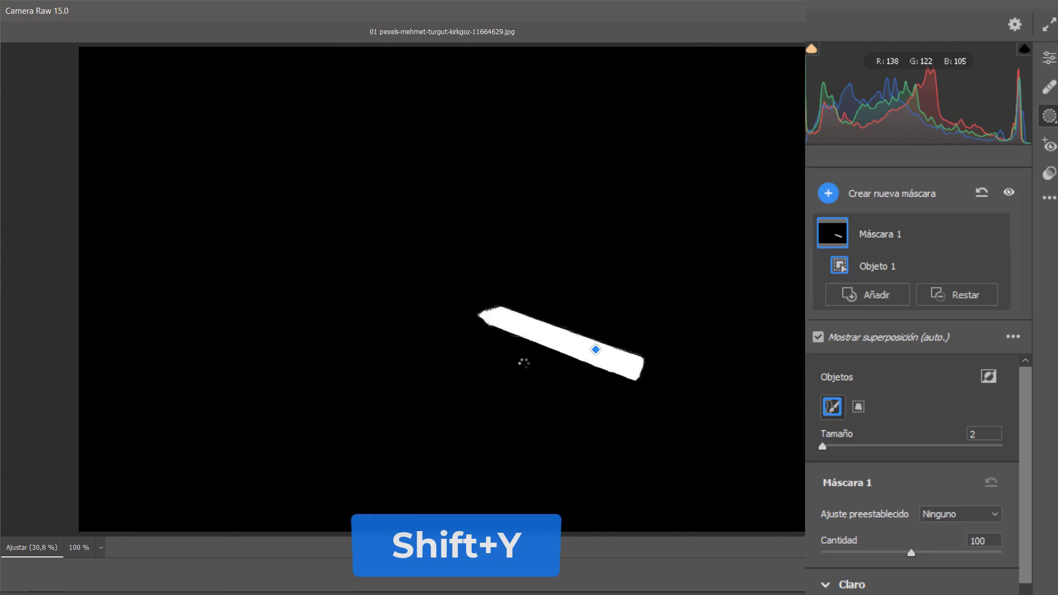
key("shift+y")
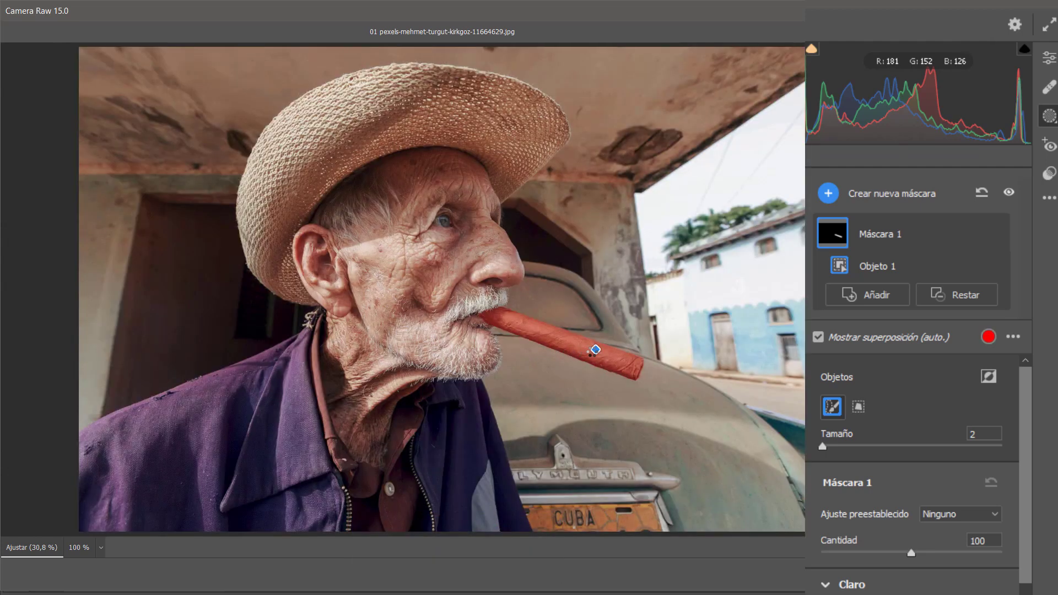
Step: Replace the cigar mask with two separate object-brush strokes along the cigar, and undo them
key("ctrl+z")
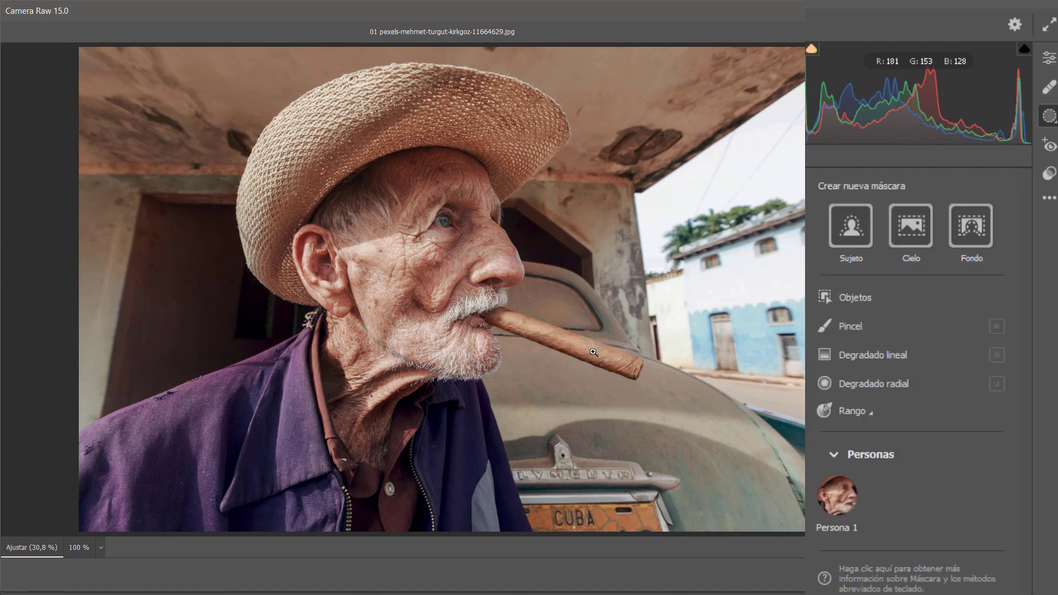
left_click(856, 298)
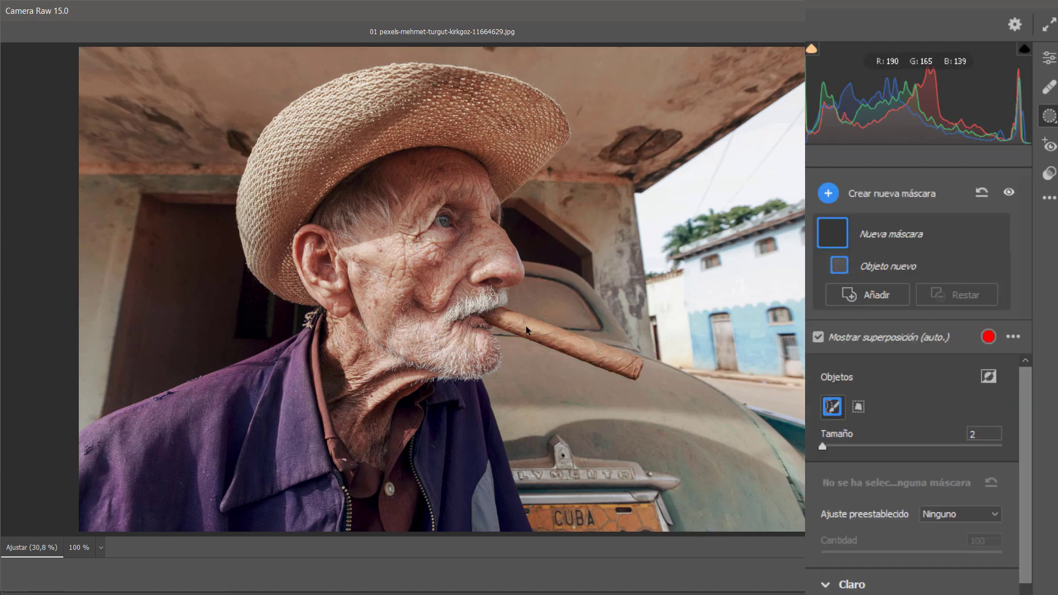
left_click(501, 318)
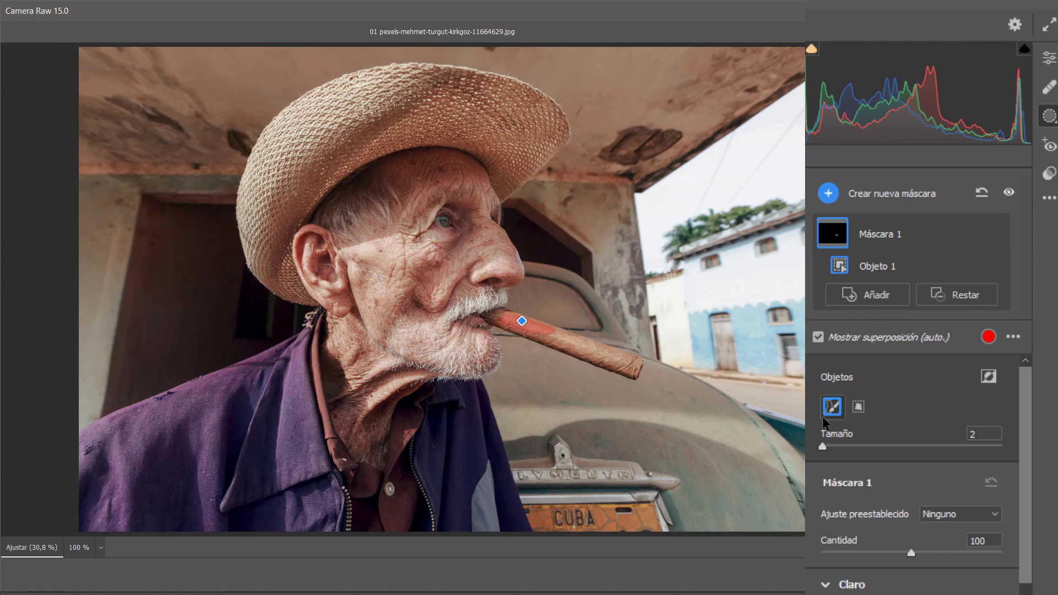
left_click_drag(541, 337, 630, 365)
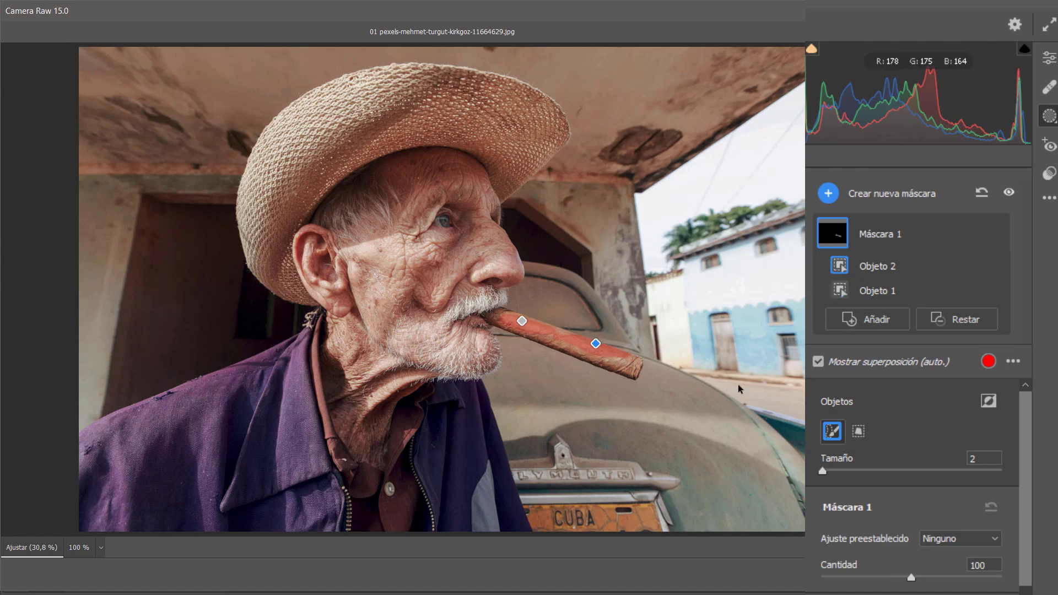
key("ctrl+z")
key("ctrl+z")
key("ctrl+z")
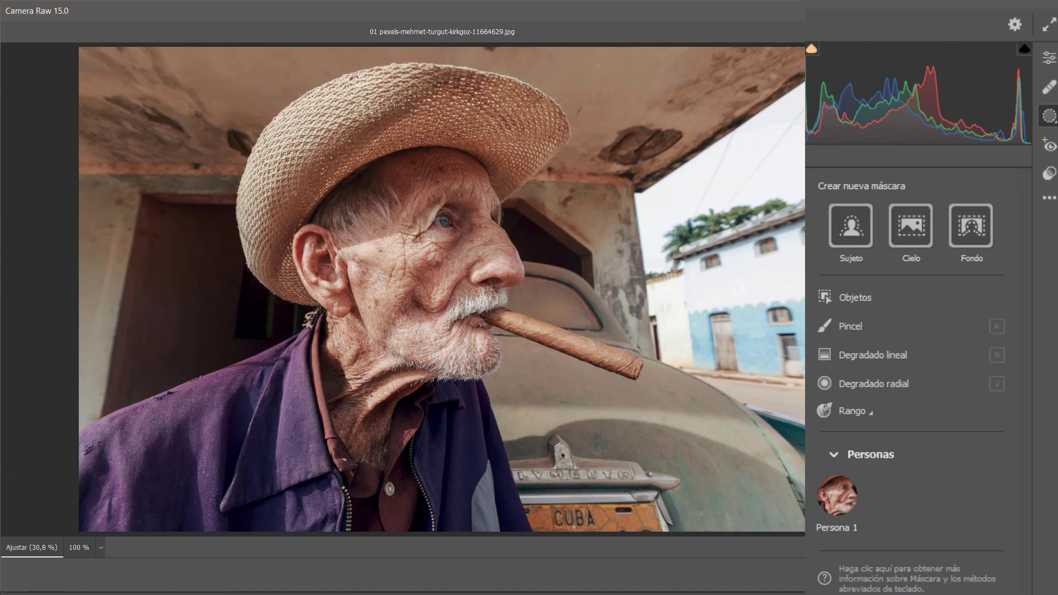
Step: Create an object mask of the cigar by enclosing it with the rectangle selection mode
left_click(845, 297)
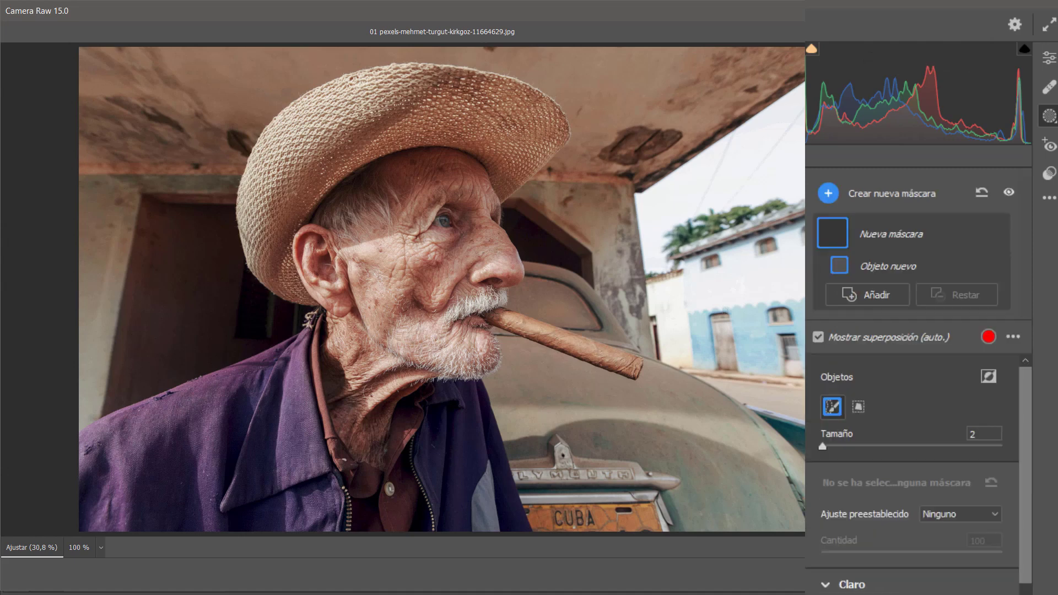
left_click(859, 407)
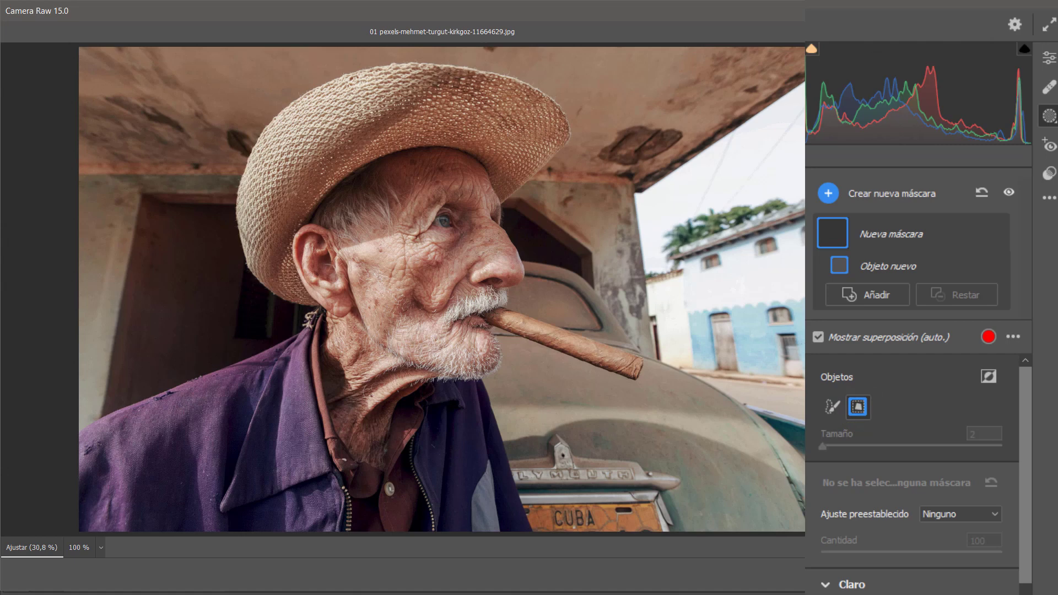
left_click_drag(466, 297, 652, 386)
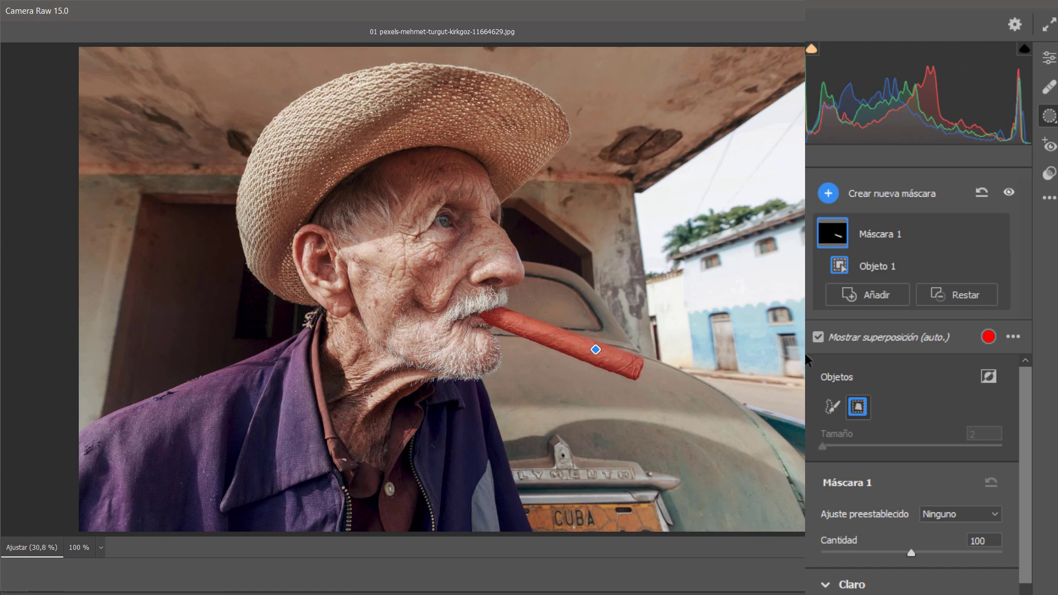
Step: Hide the overlay and set the cigar mask's hue (Tono) to -90
left_click(819, 338)
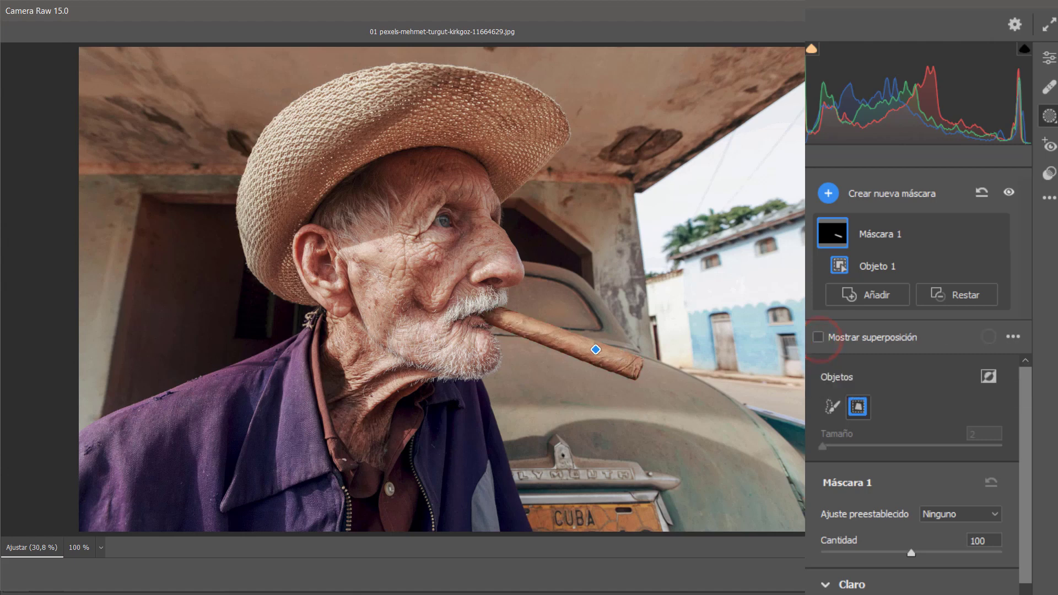
scroll(912, 468, "down", 6)
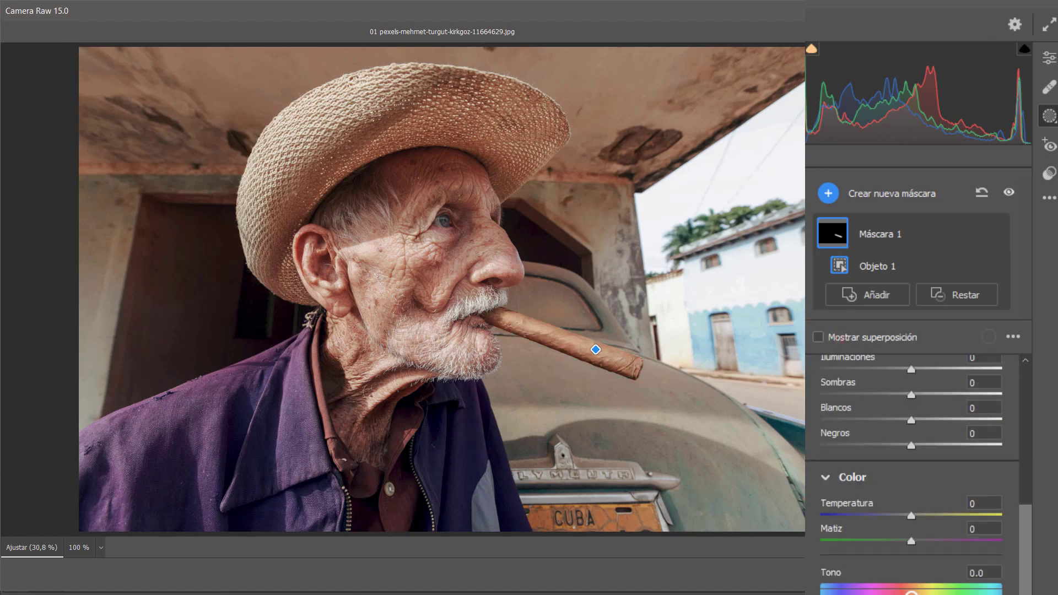
left_click_drag(896, 592, 866, 593)
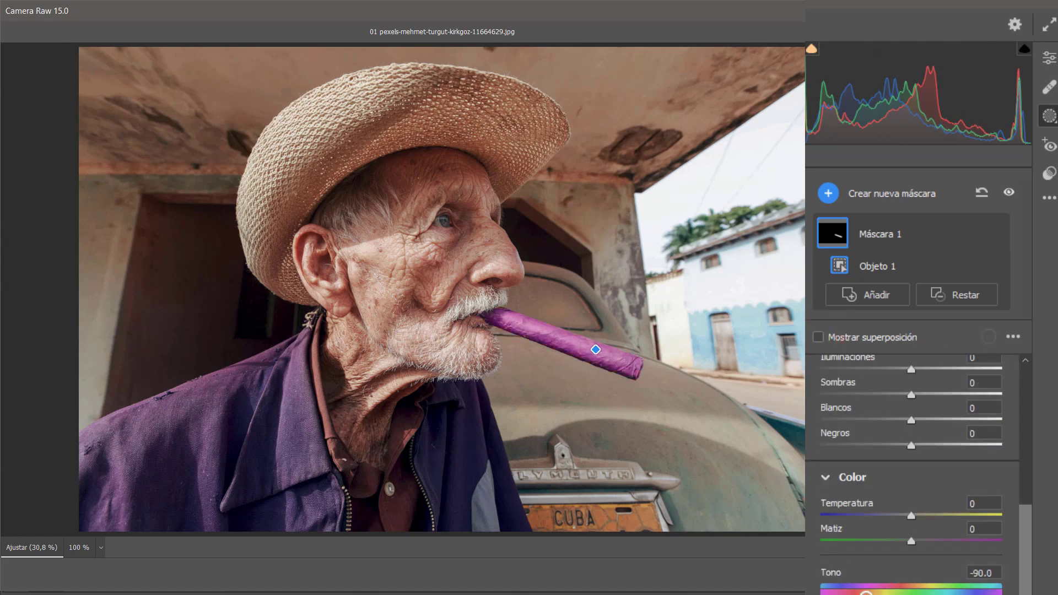
scroll(913, 469, "up", 6)
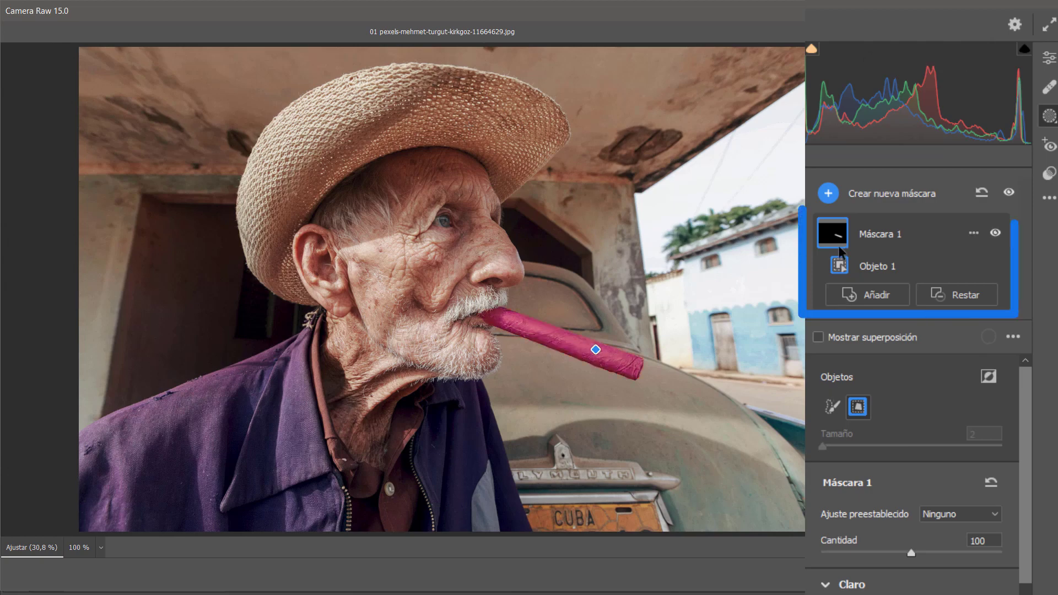
Step: Create a second object mask by enclosing the straw hat in a rectangular selection
left_click(829, 192)
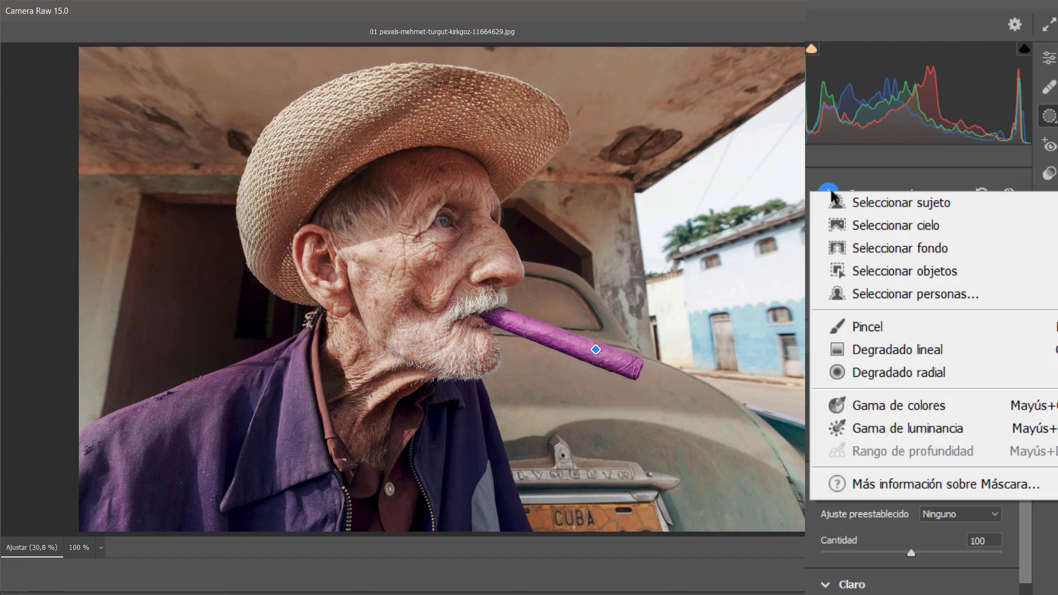
left_click(894, 273)
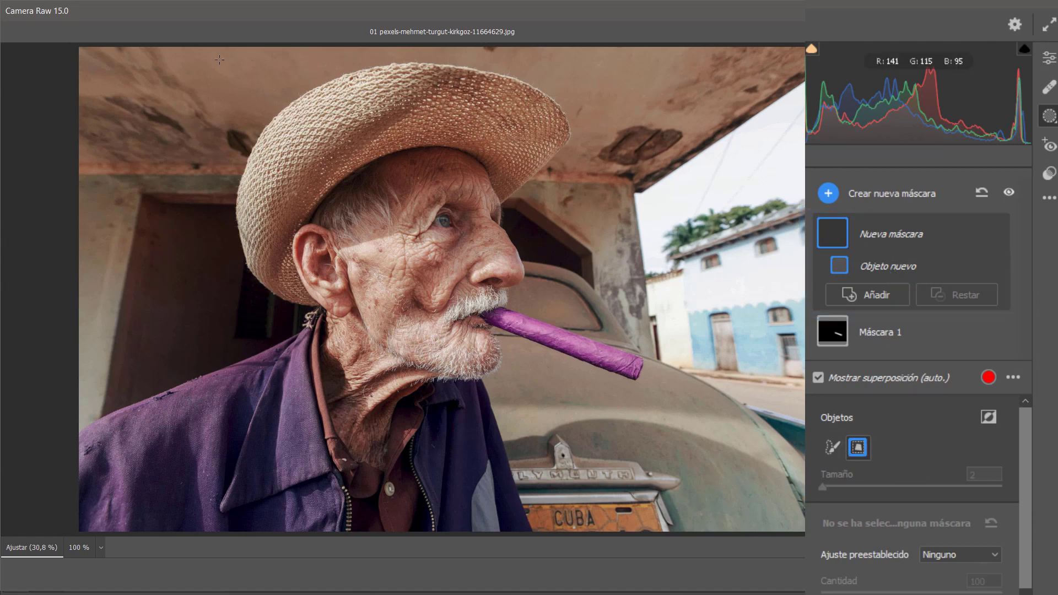
left_click_drag(218, 62, 574, 304)
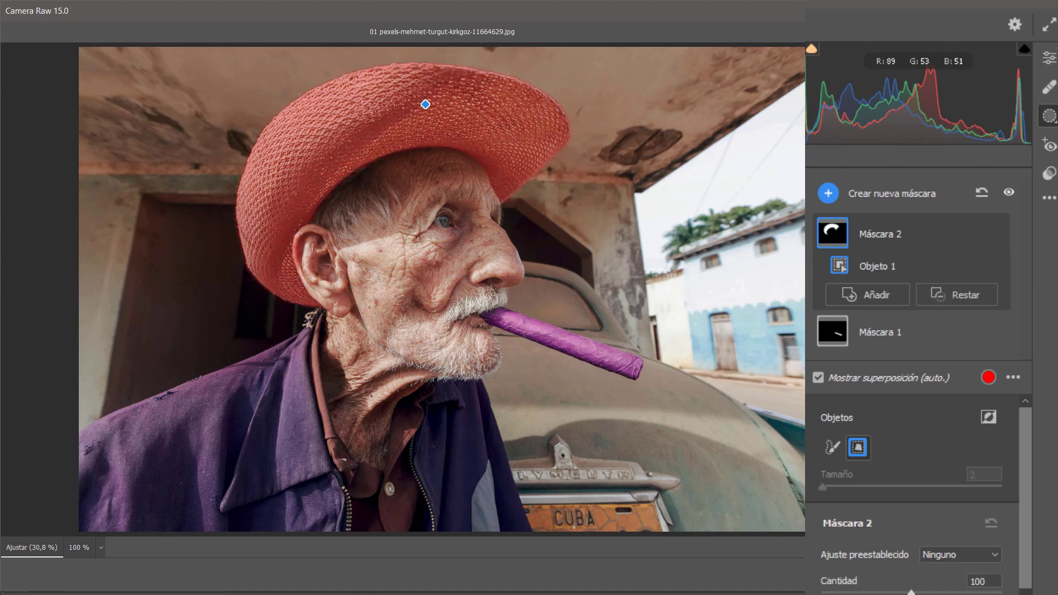
Step: Cycle through the overlay modes to examine the edges of the hat mask
key("alt+o")
key("alt+o")
key("alt+o")
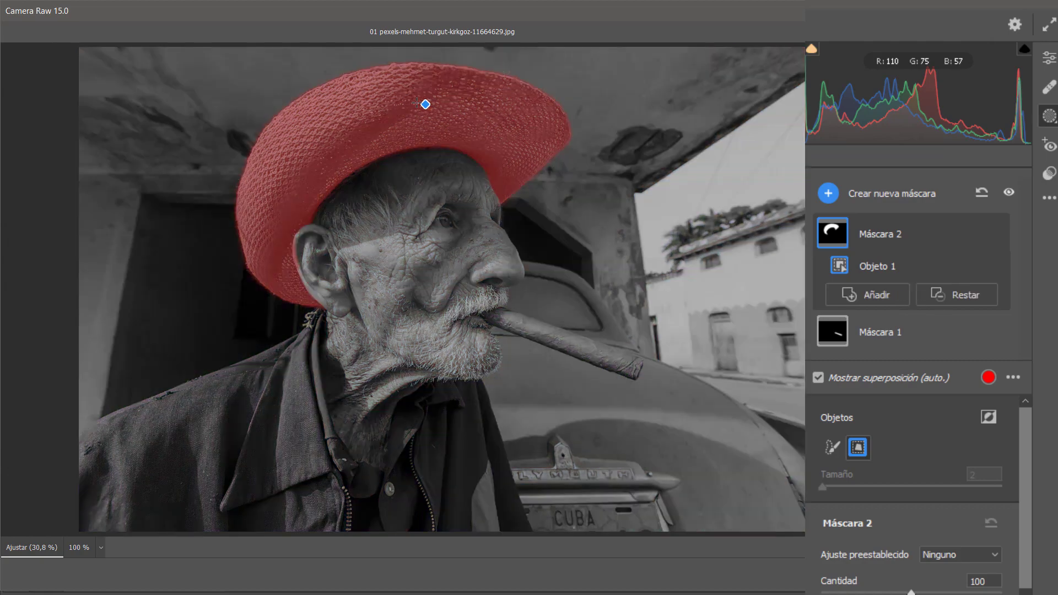
key("alt+o")
key("alt+o")
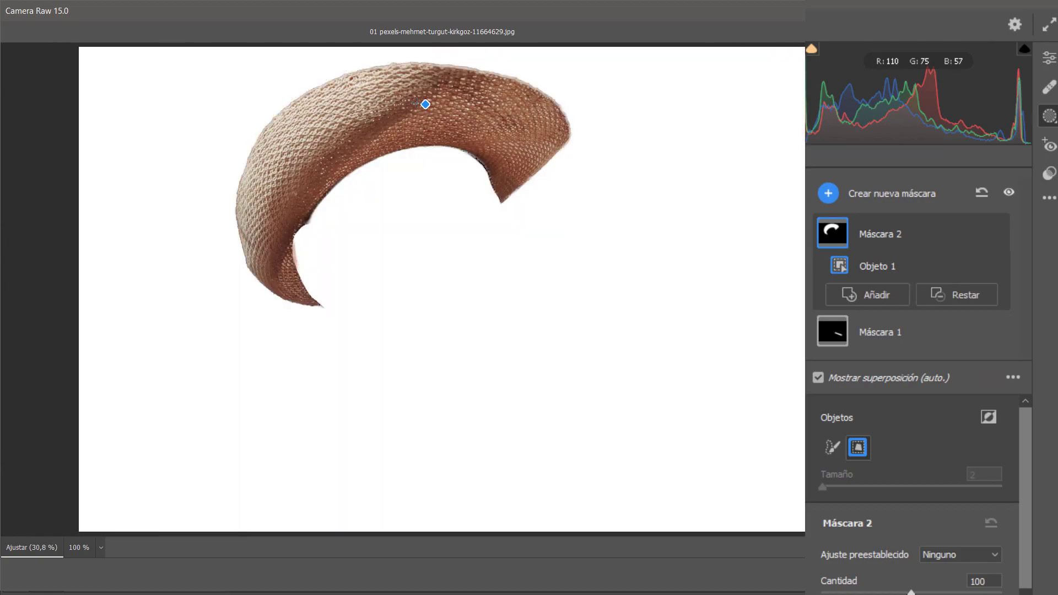
key("alt+o")
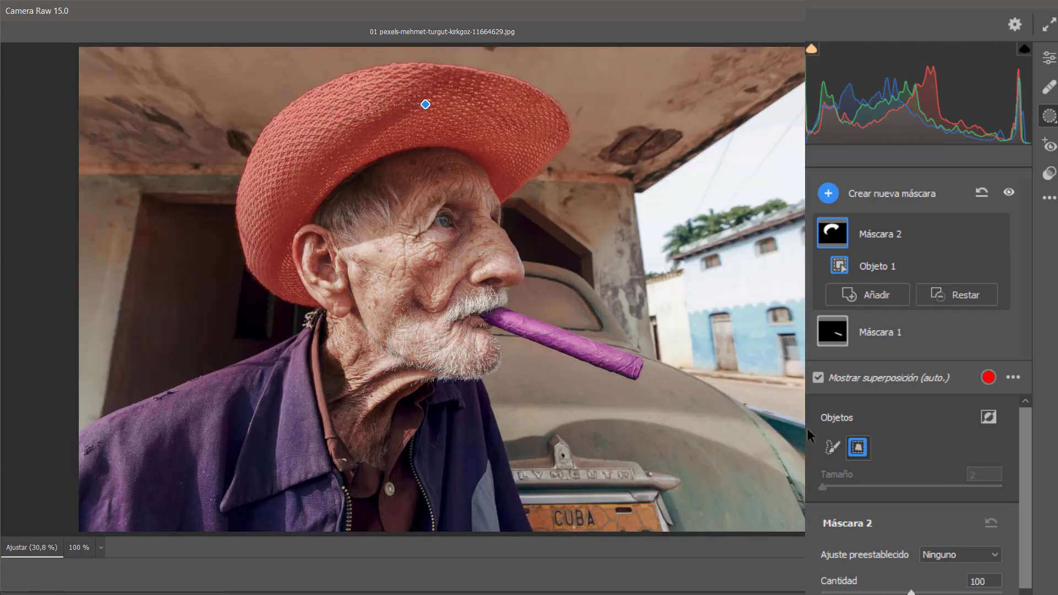
Step: Hide the hat mask's overlay, try a cooler Temperatura, and shift its hue (Tono) to purple
left_click(818, 379)
scroll(957, 455, "down", 3)
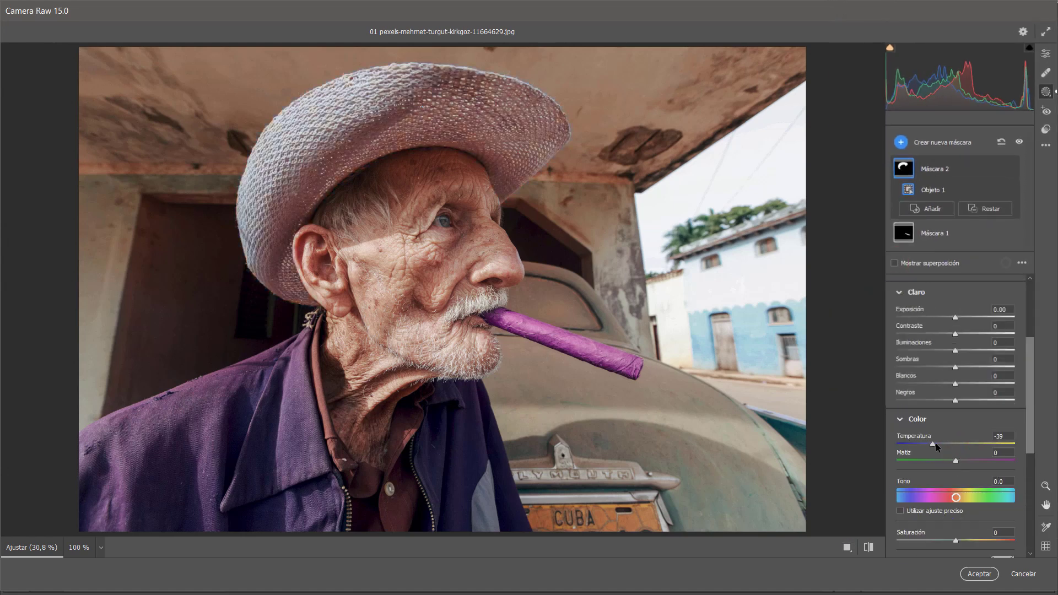
left_click_drag(956, 444, 951, 444)
left_click(955, 497)
left_click_drag(956, 498, 931, 498)
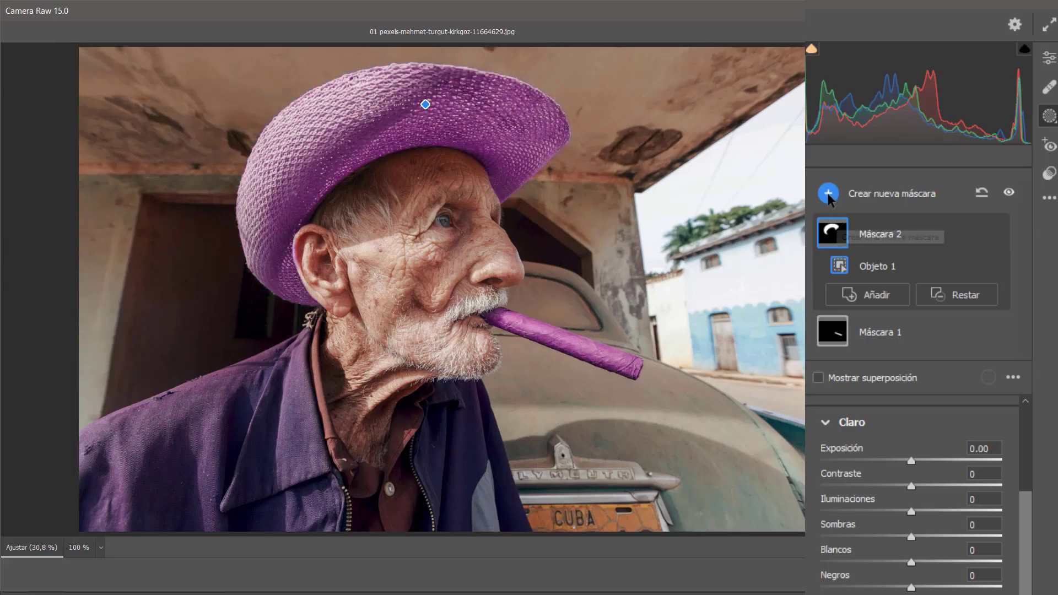
Step: Create a third object mask by drawing a rectangular selection around the man's jacket
left_click(828, 189)
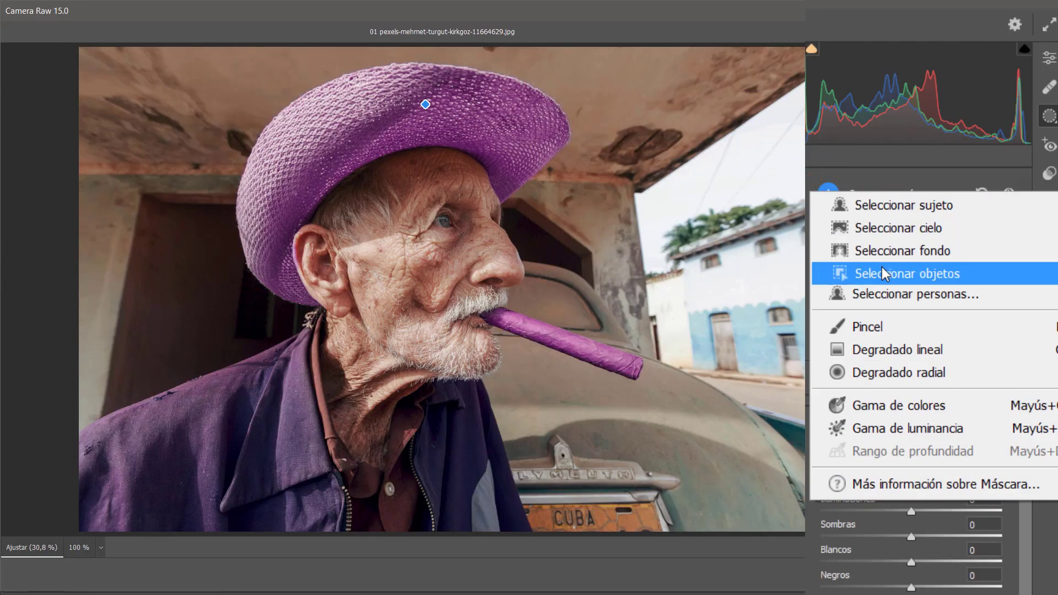
left_click(882, 274)
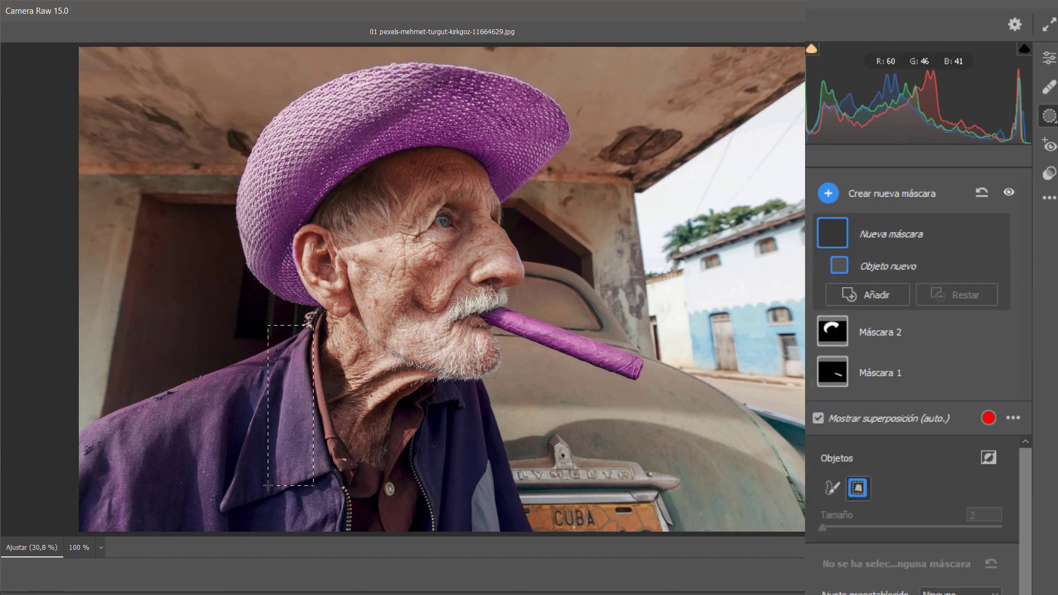
left_click_drag(268, 486, 71, 547)
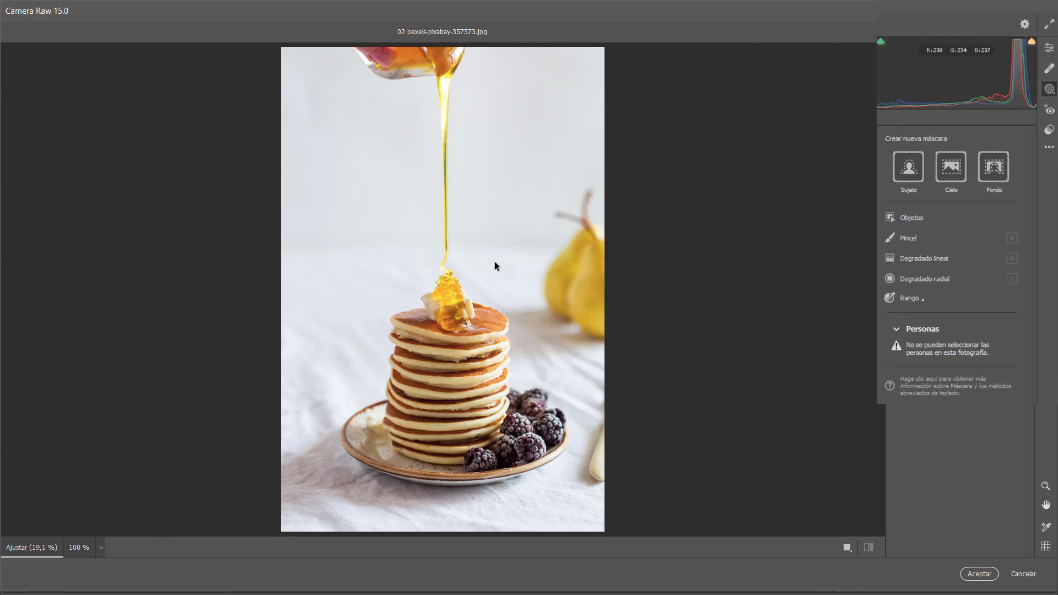
Step: Create an object mask of the honey in the pancake photo by painting along it with the selection brush at size 5
left_click(833, 283)
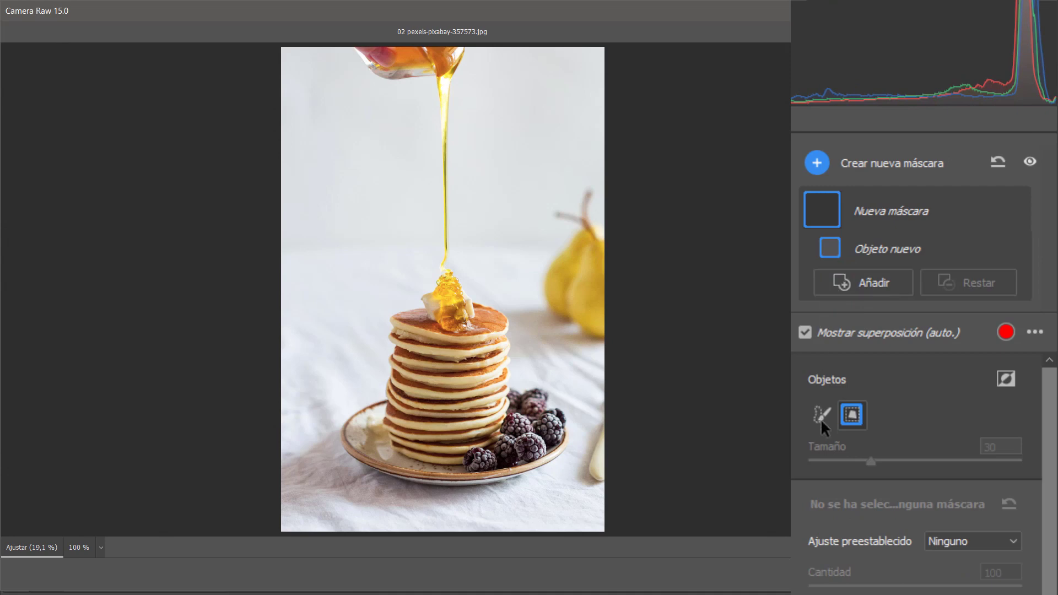
left_click(821, 419)
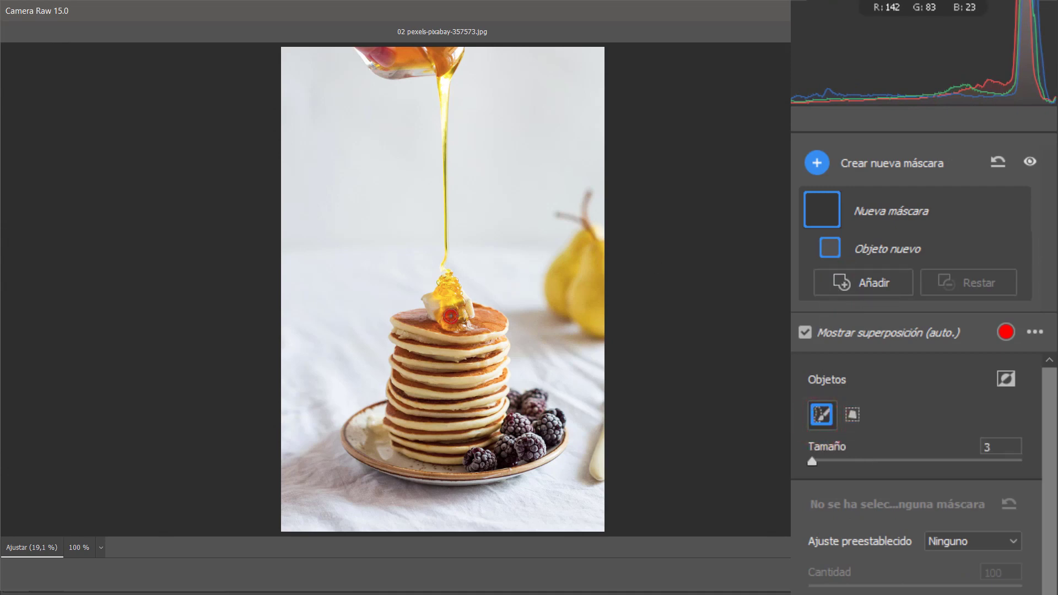
key("bracketright")
key("bracketright")
mouse_move(447, 266)
left_mouse_down()
mouse_move(442, 60)
mouse_move(411, 55)
mouse_move(403, 67)
mouse_move(458, 53)
left_mouse_up()
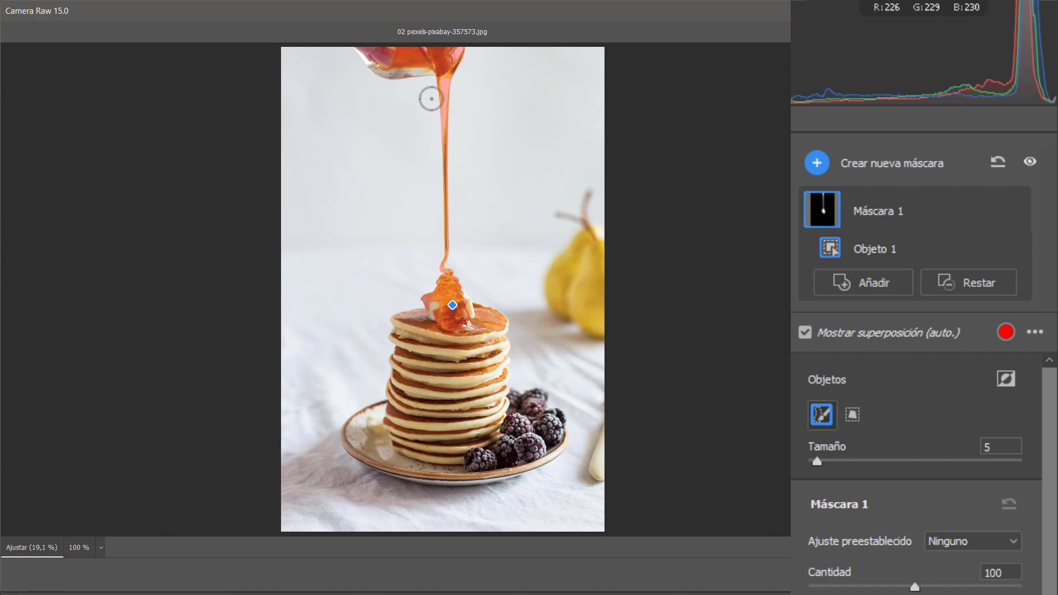
Step: Cycle through the overlay modes to examine how accurately the honey is masked
key("alt+o")
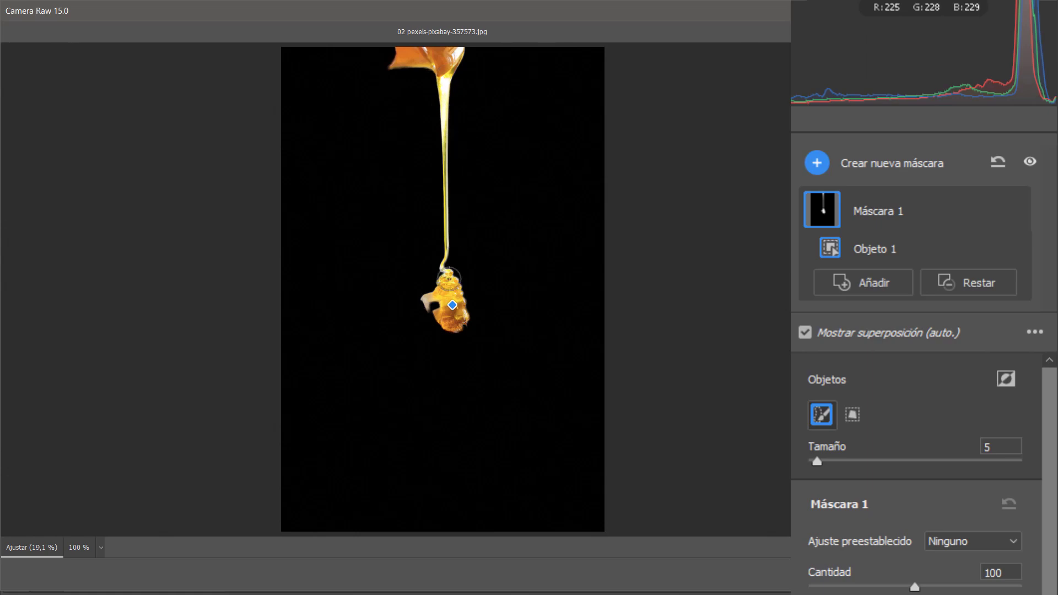
key("alt+o")
key("alt+o")
key("alt+o")
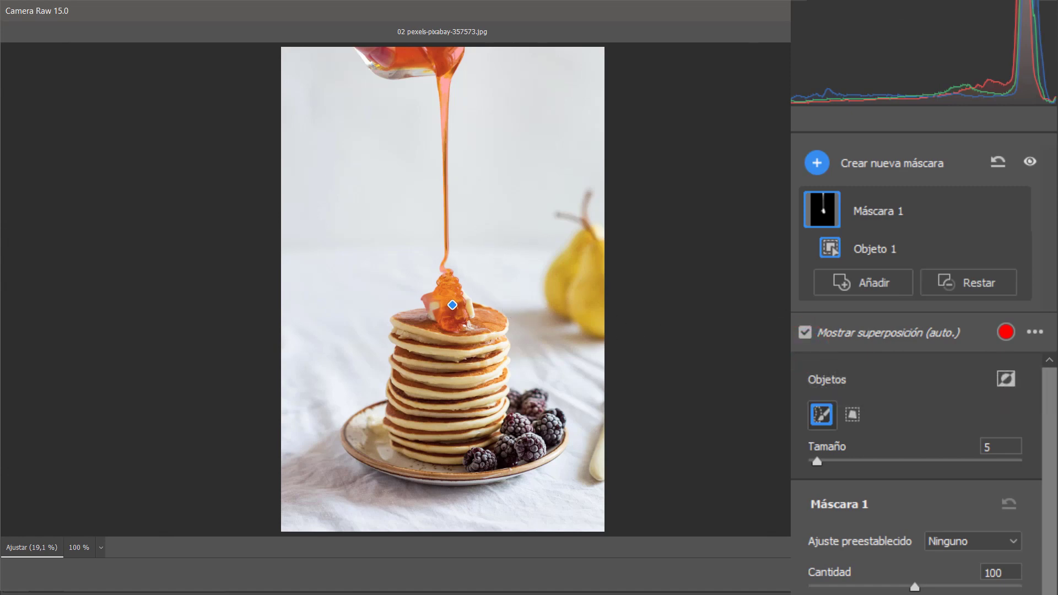
Step: Hide the honey mask's overlay and shift the honey's hue (Tono)
scroll(954, 386, "down", 2)
left_click(914, 239)
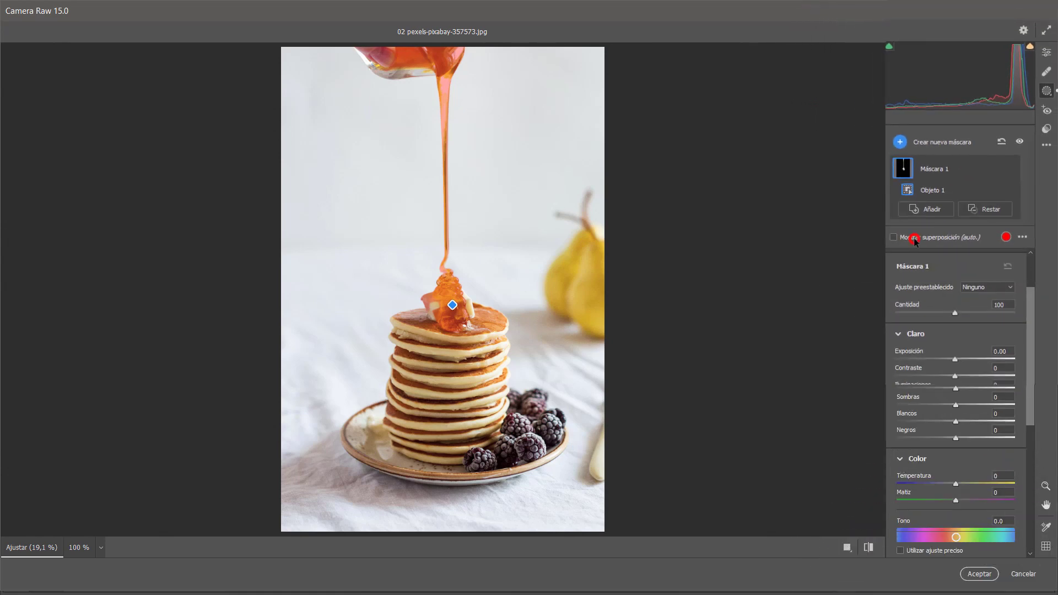
left_click_drag(957, 537, 987, 537)
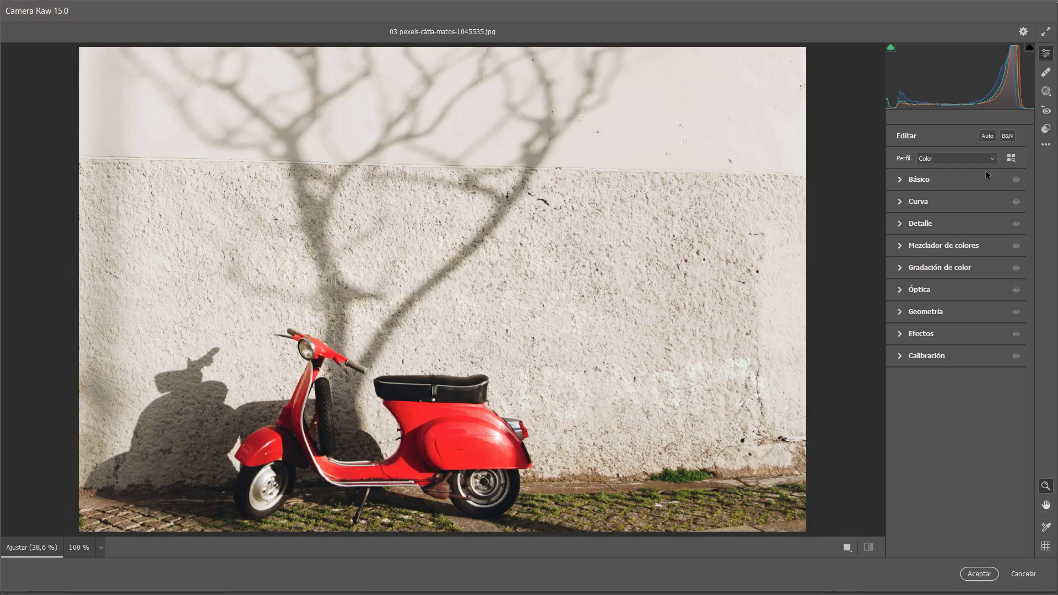
Step: Create a subject (Sujeto) mask of the red scooter and look at the overlay colour options without changing them
left_click(1044, 92)
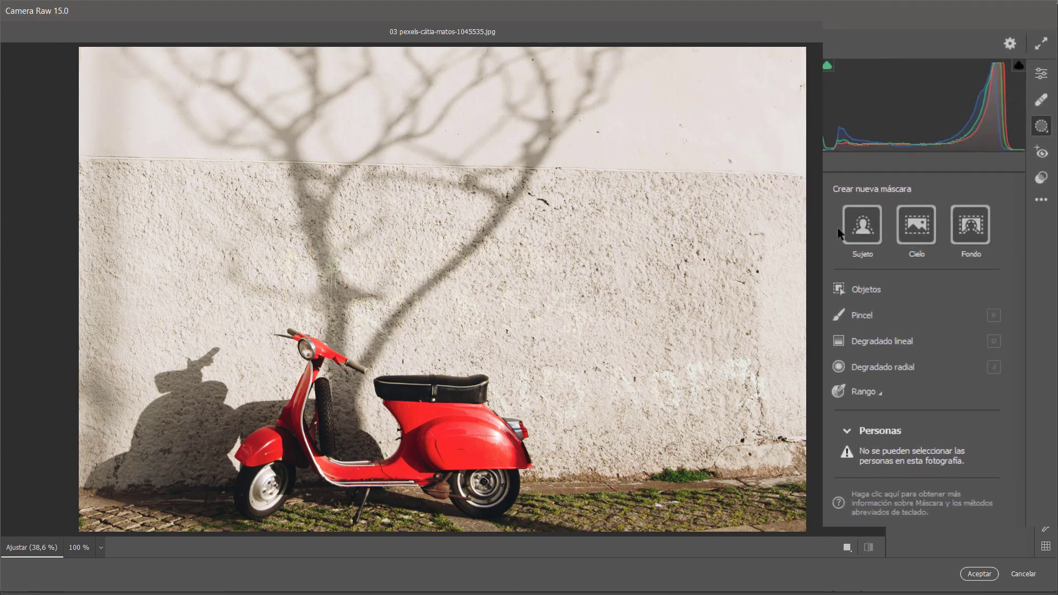
left_click(837, 257)
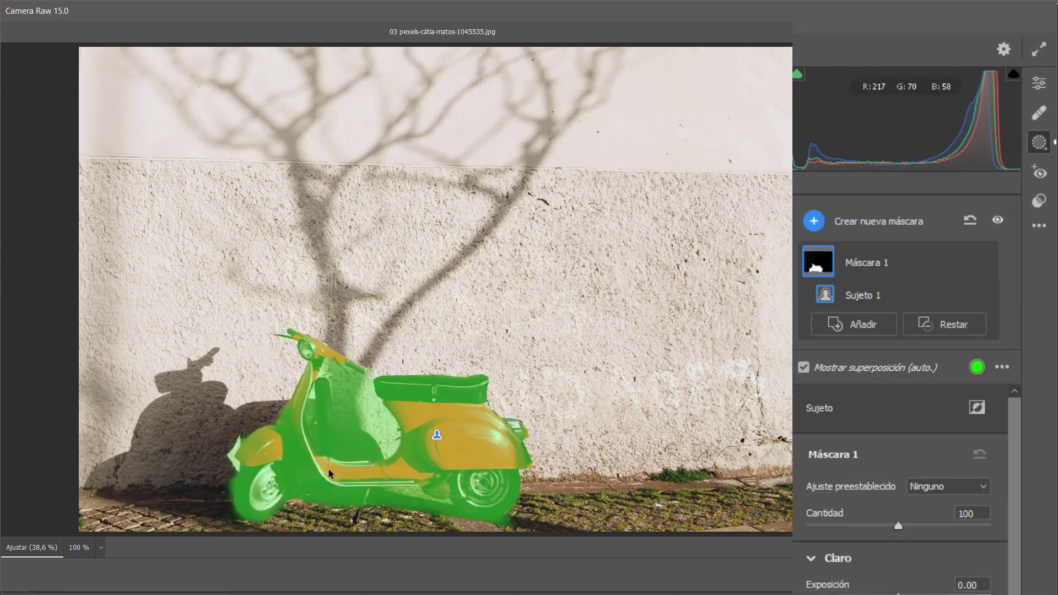
left_click(976, 367)
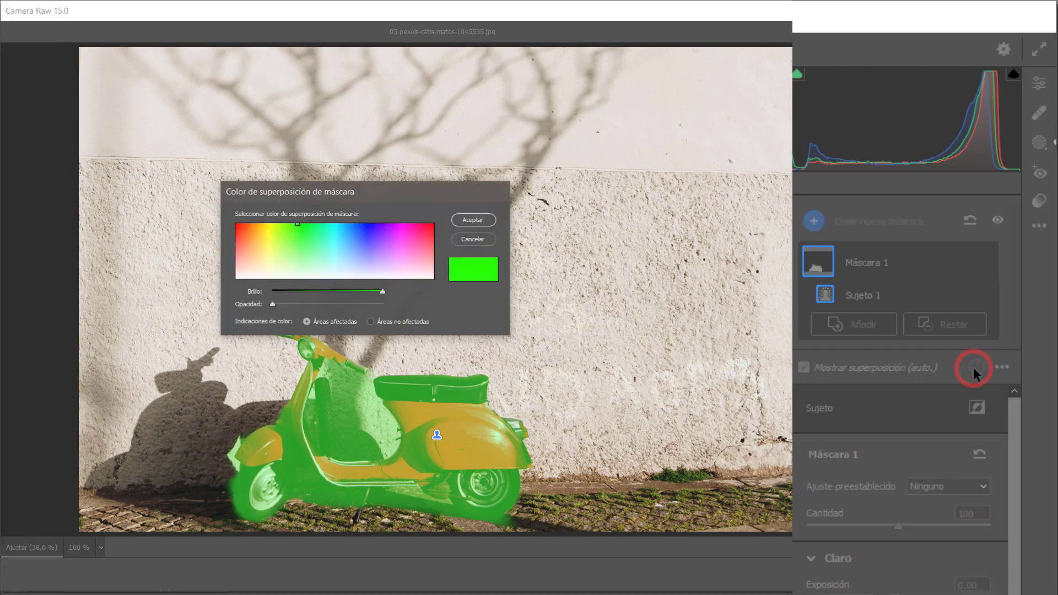
left_click(474, 239)
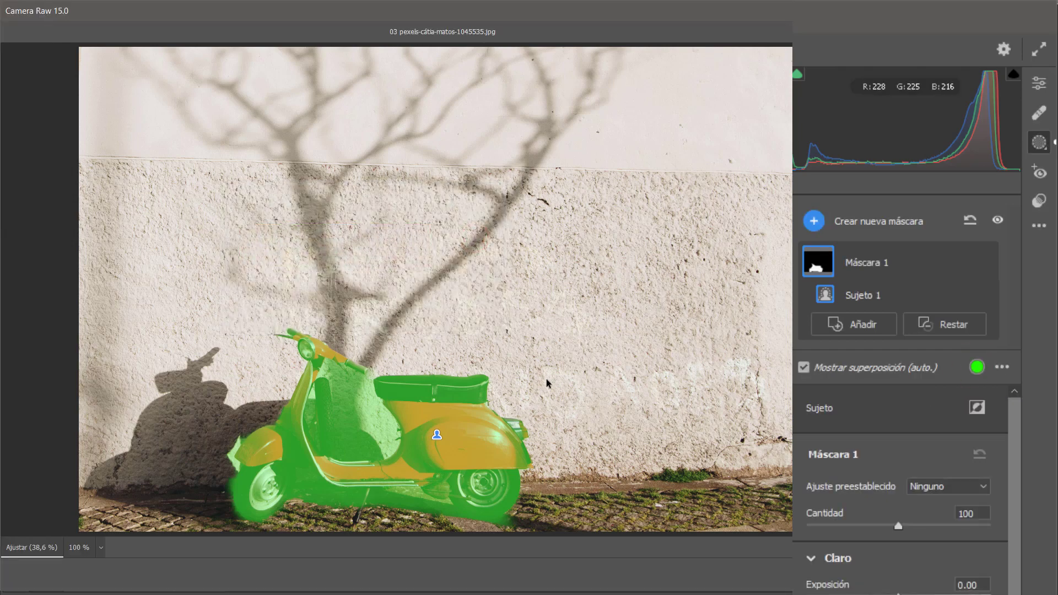
Step: Toggle the overlay repeatedly at a closer view to examine how accurately the subject mask covers the scooter
key("ctrl+plus")
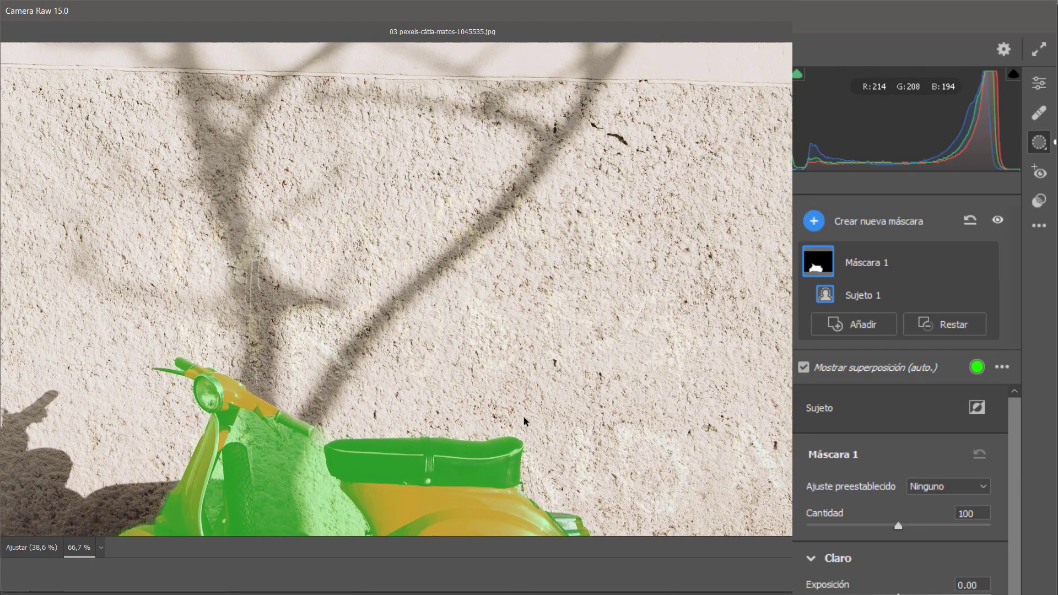
left_click_drag(507, 416, 570, 185)
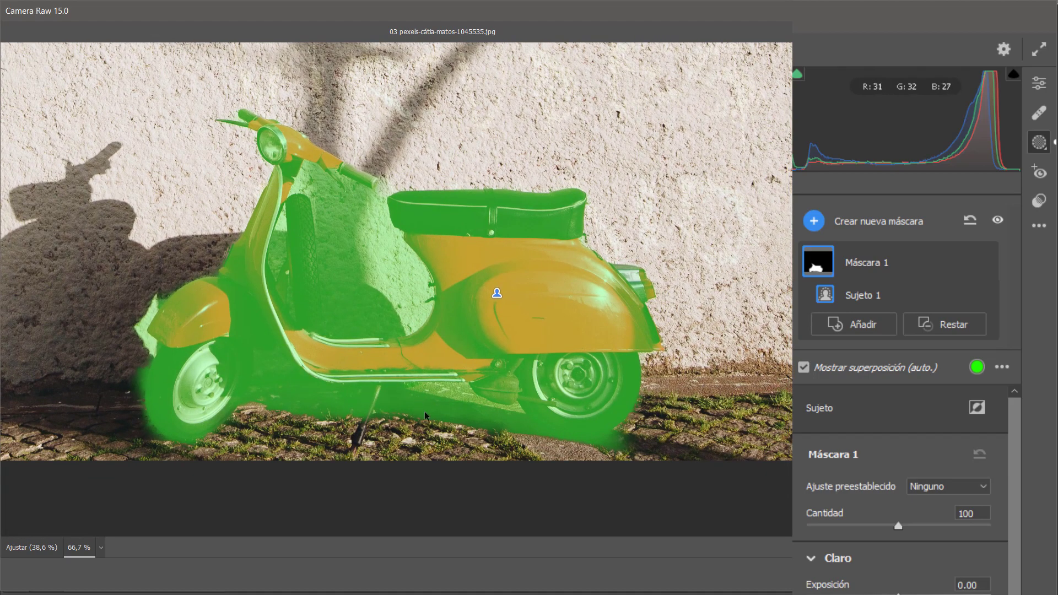
key("y")
key("y")
key("y")
key("y")
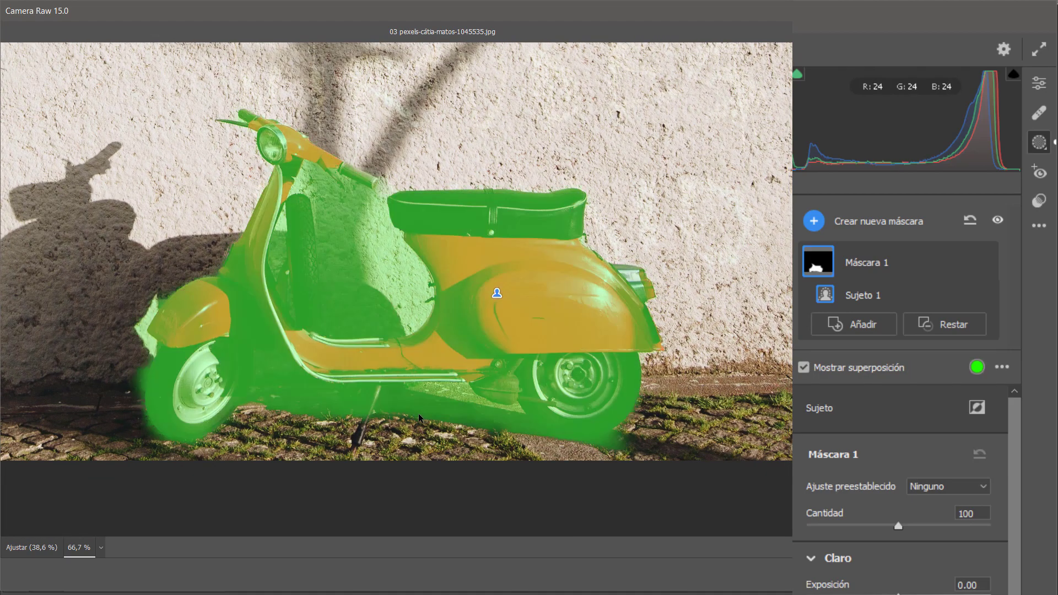
Step: Replace the subject mask with an object mask made by a rectangular selection around the whole scooter
key("Delete")
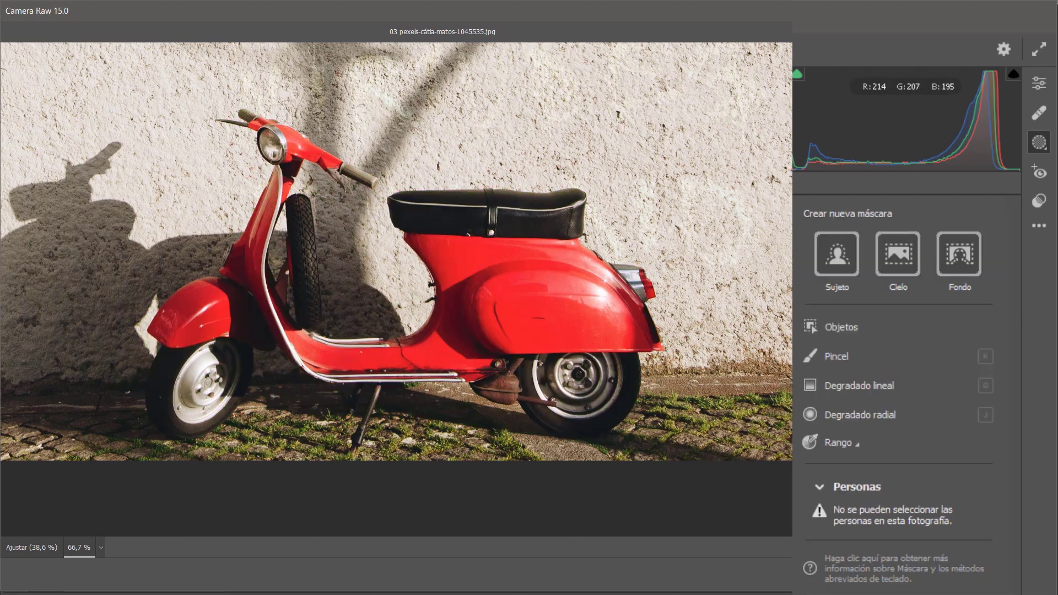
left_click(822, 325)
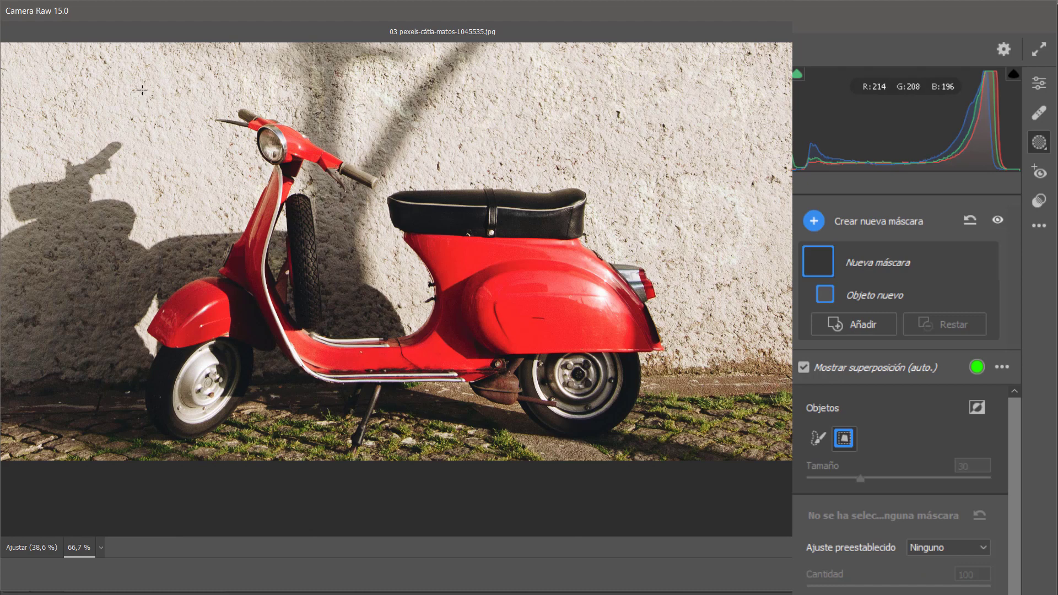
left_click_drag(142, 89, 672, 445)
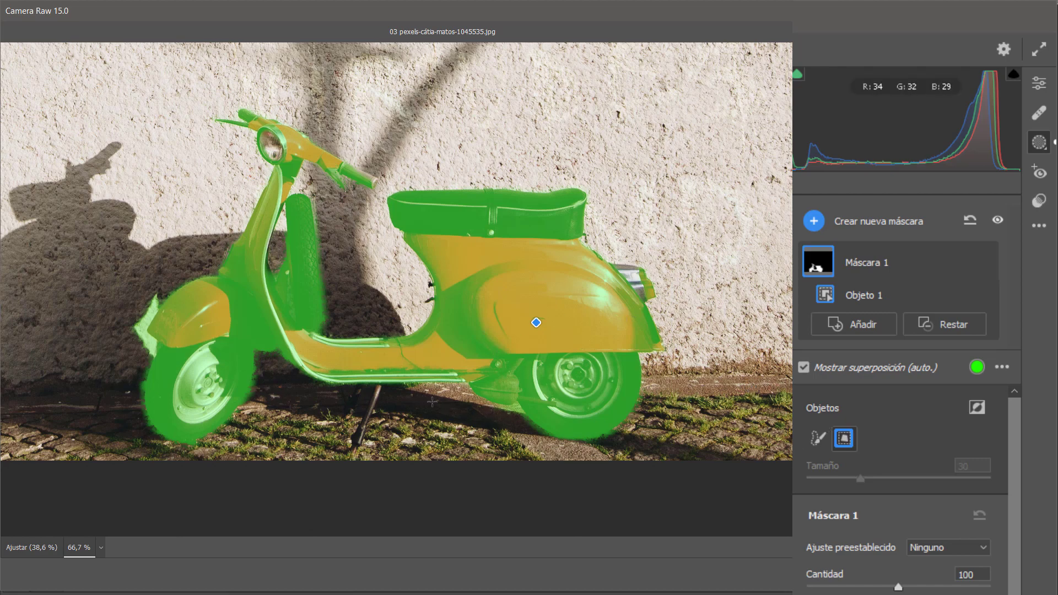
Step: Toggle the overlay on and off to examine the scooter's object mask, leaving the overlay hidden
key("y")
key("y")
key("y")
key("y")
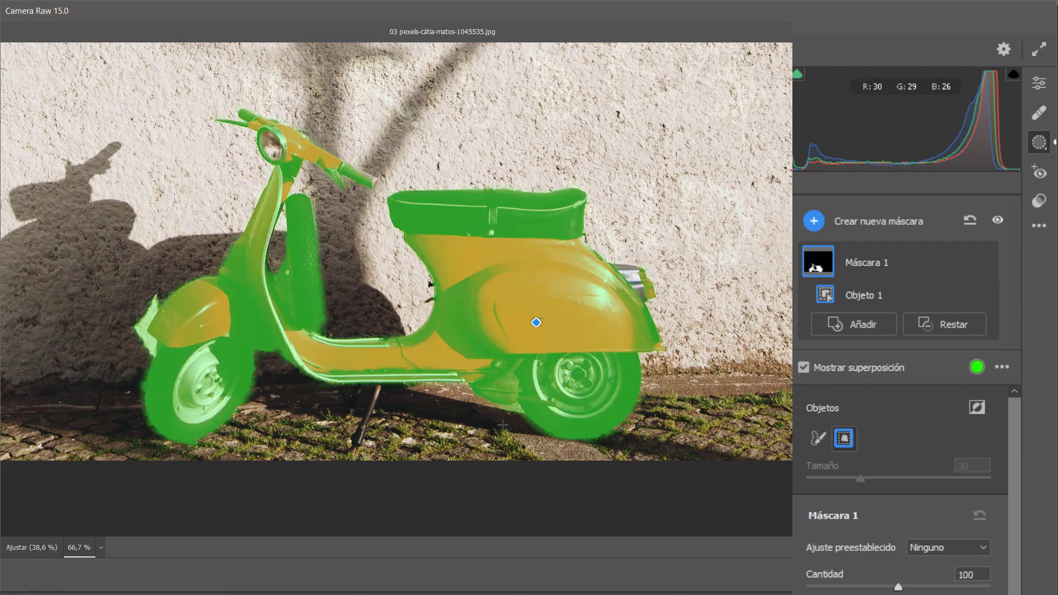
key("y")
key("y")
key("y")
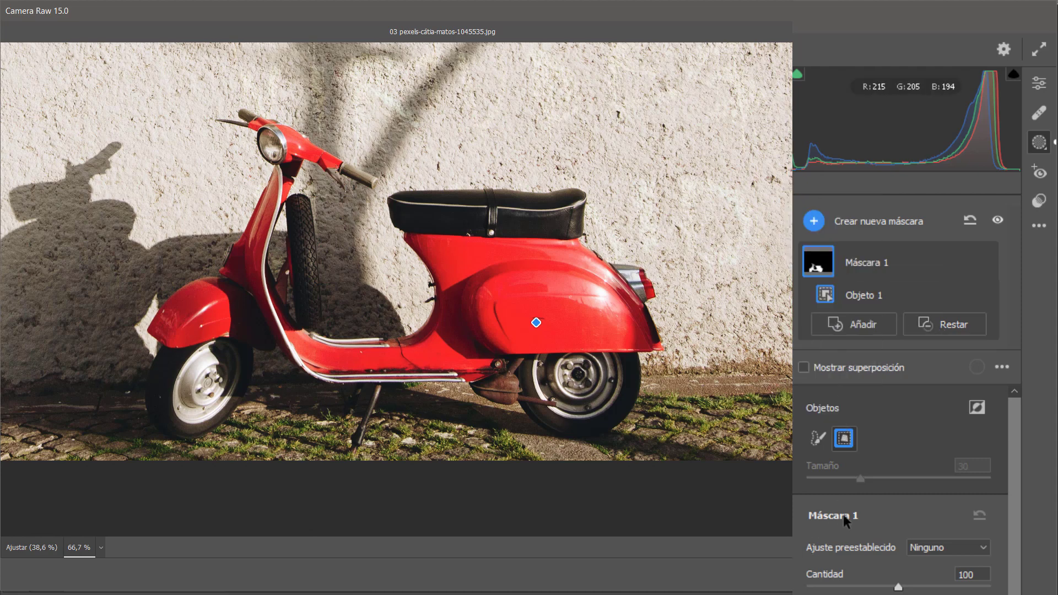
Step: Recolour the masked scooter purple by setting its hue (Tono) to -100.1
scroll(961, 506, "down", 3)
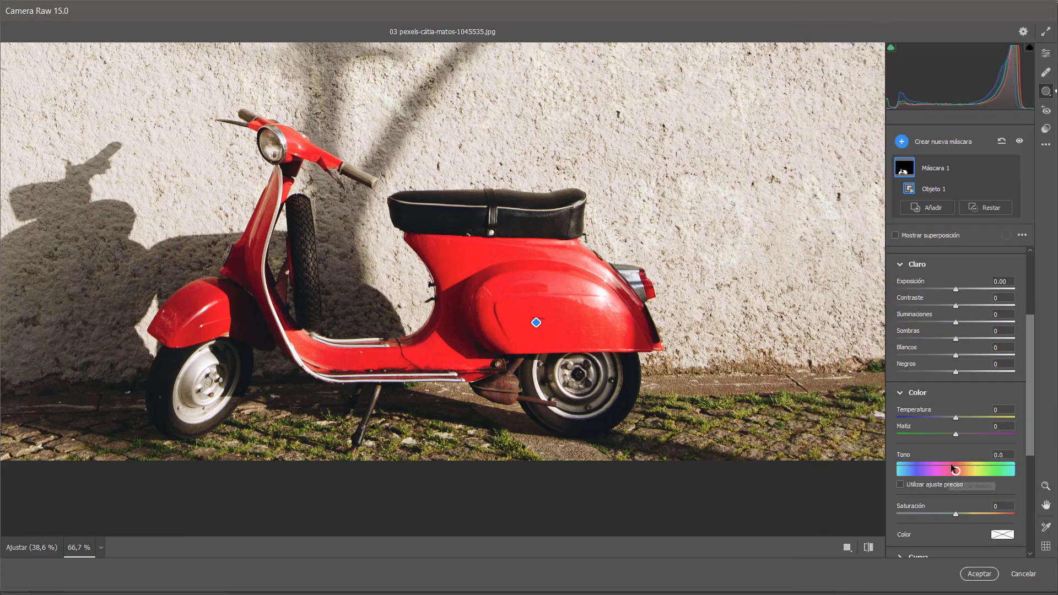
left_click_drag(951, 468, 923, 471)
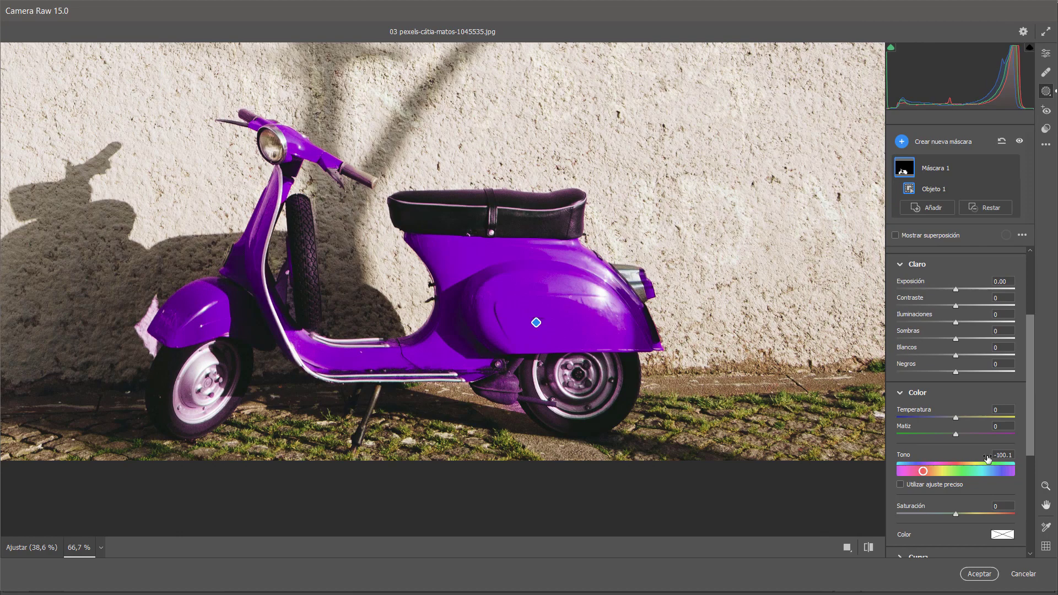
key("ctrl+minus")
key("ctrl+minus")
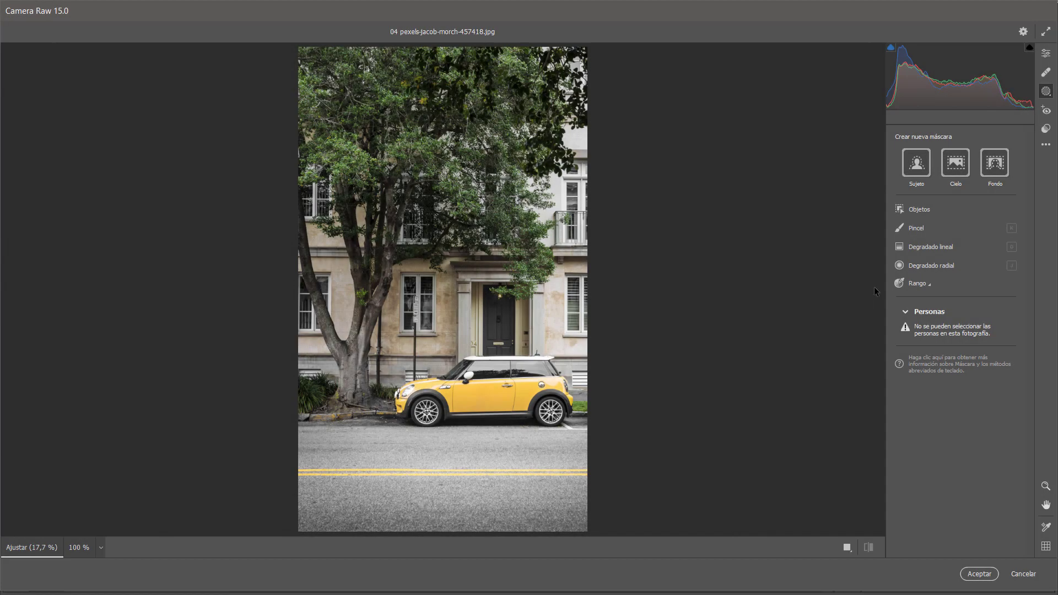
Step: Create an object mask with a rectangular selection around the yellow car and adjust the masked area
left_click(922, 210)
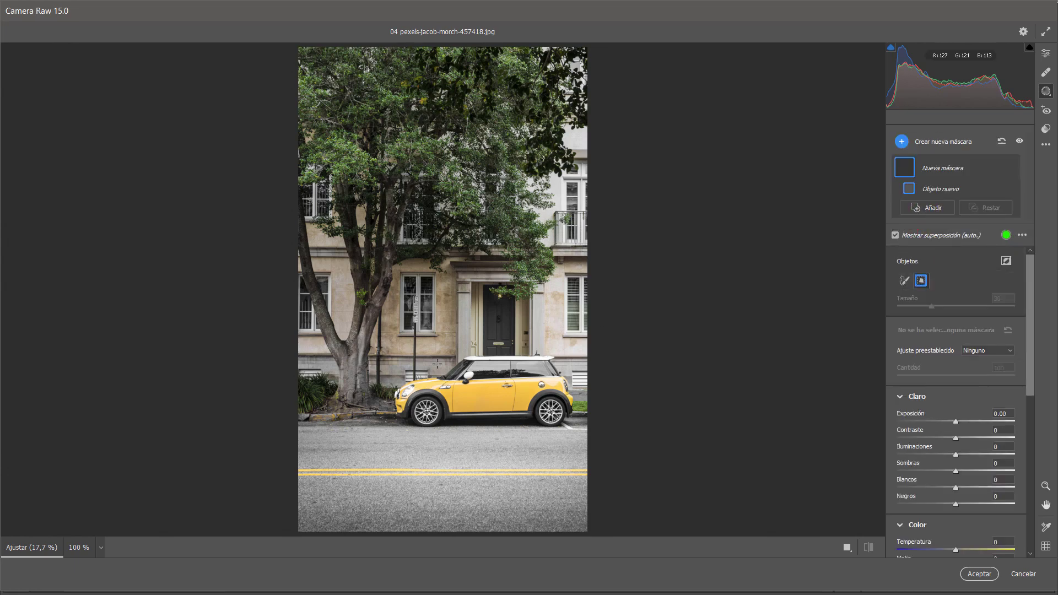
left_click_drag(387, 345, 577, 443)
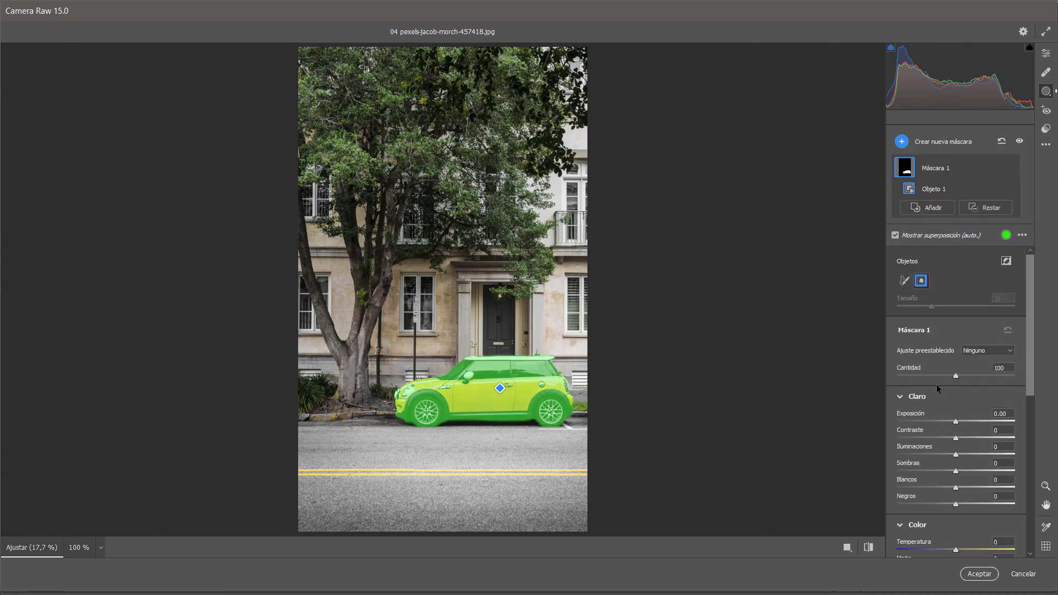
left_click(962, 430)
mouse_move(959, 425)
left_mouse_down()
mouse_move(921, 425)
mouse_move(946, 431)
left_mouse_up()
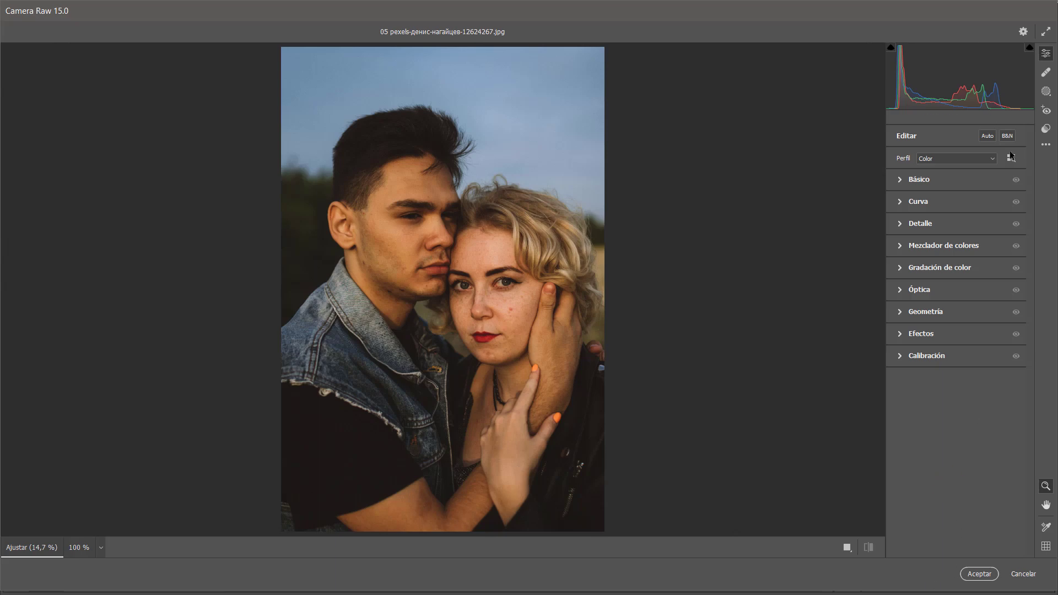
Step: Create a person mask of the man (Persona 1) in the couple photo, covering the whole person (Toda la persona)
left_click(1047, 91)
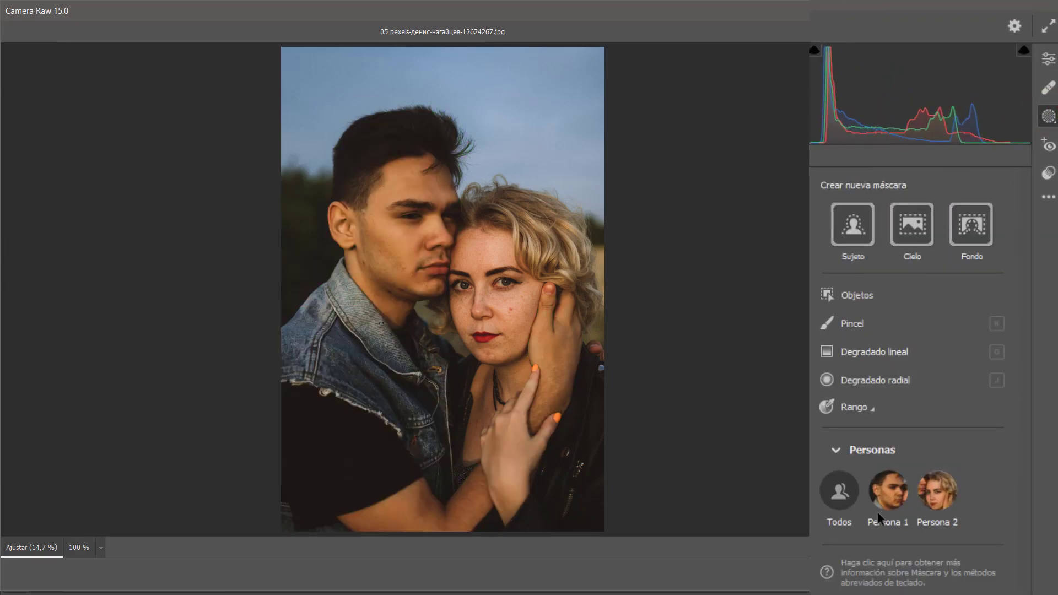
mouse_move(883, 495)
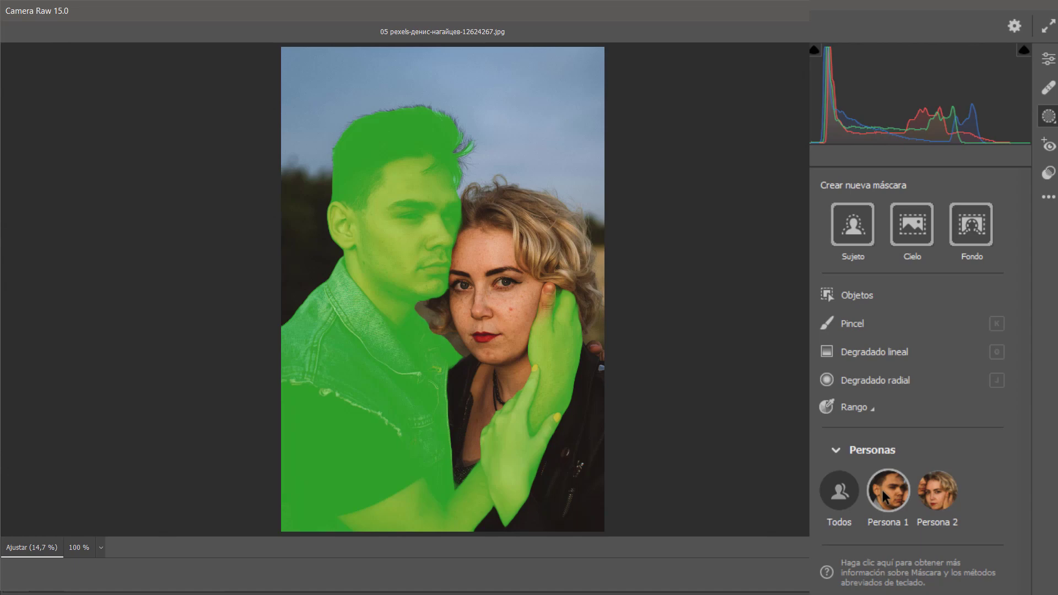
left_click(891, 497)
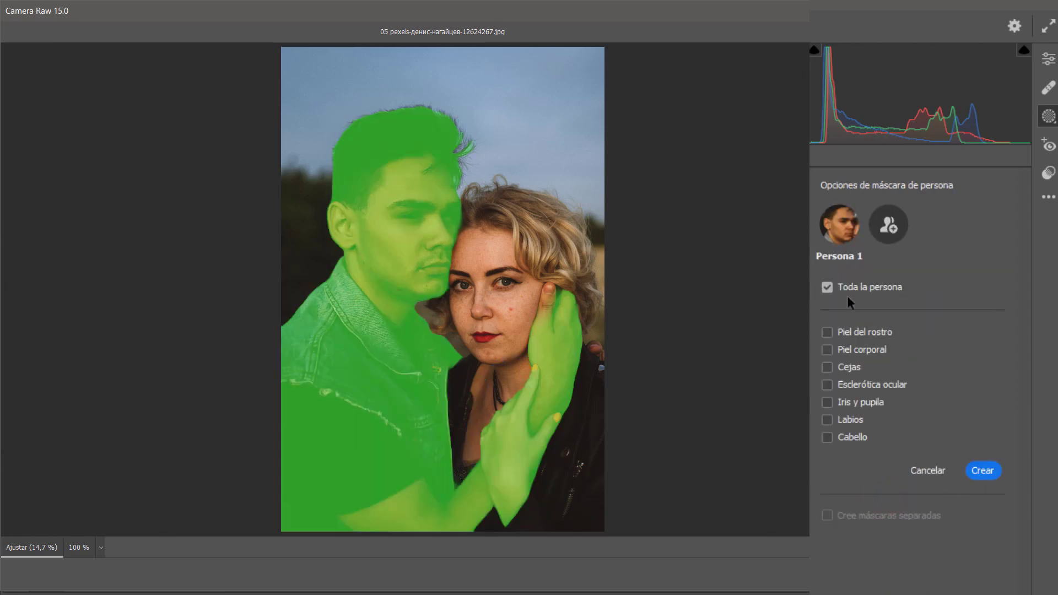
left_click(977, 471)
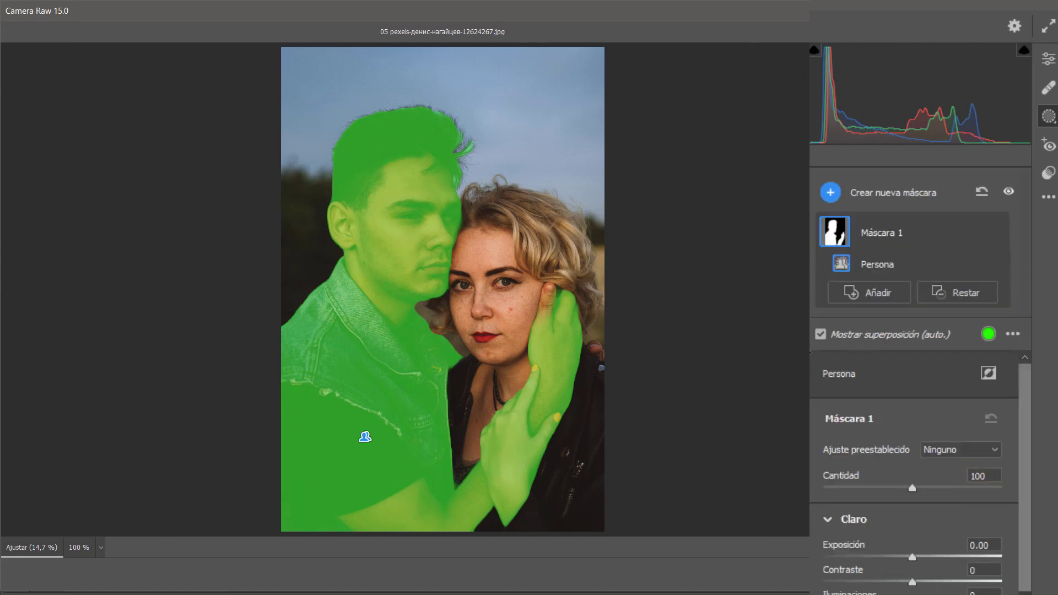
Step: Subtract the woman's hand from the man's mask with a rectangular object selection around it
left_click(958, 290)
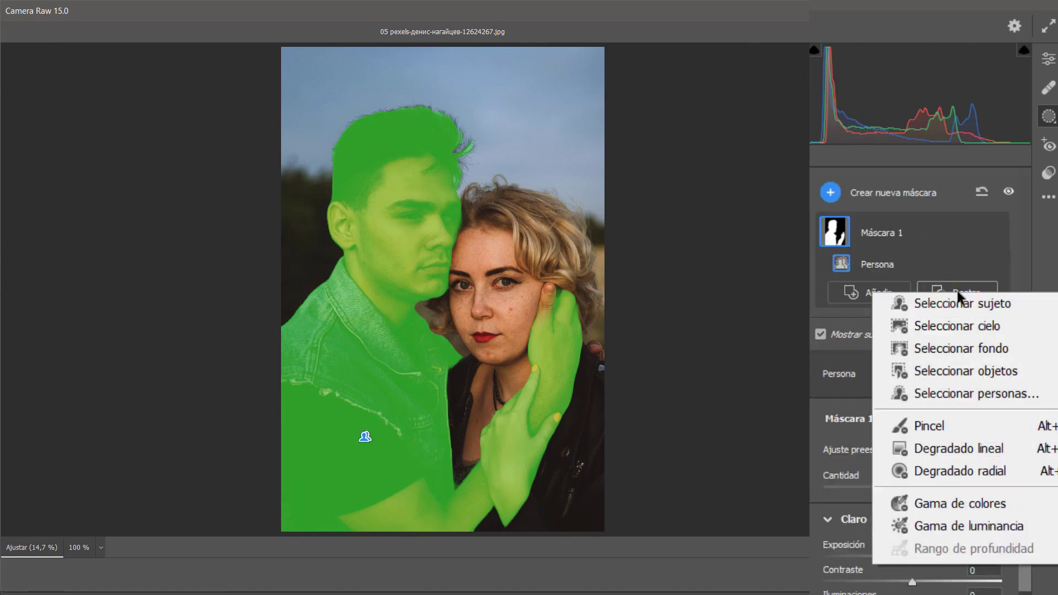
left_click(949, 375)
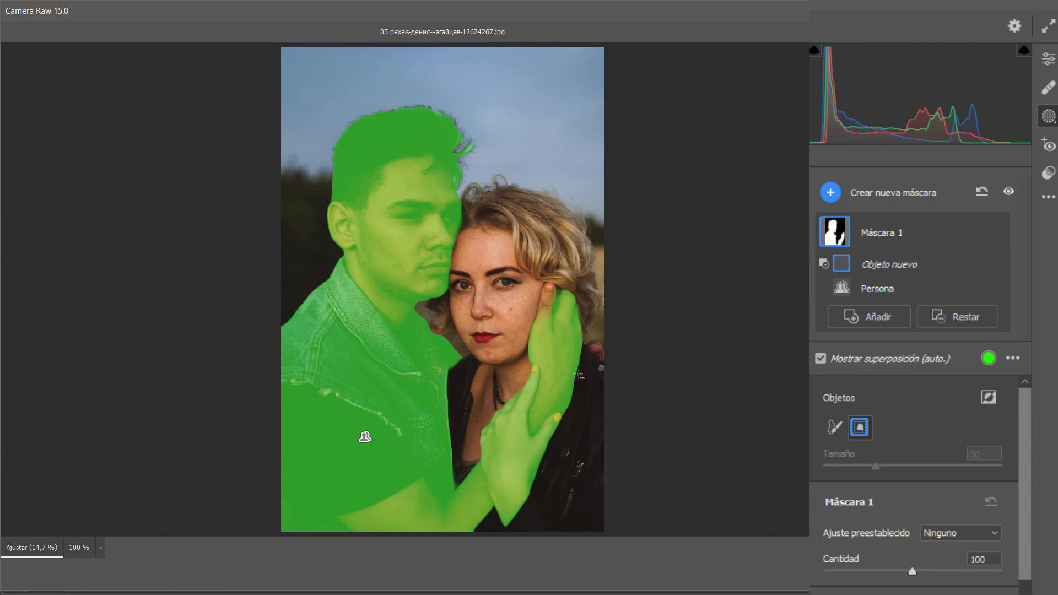
left_click_drag(474, 358, 566, 528)
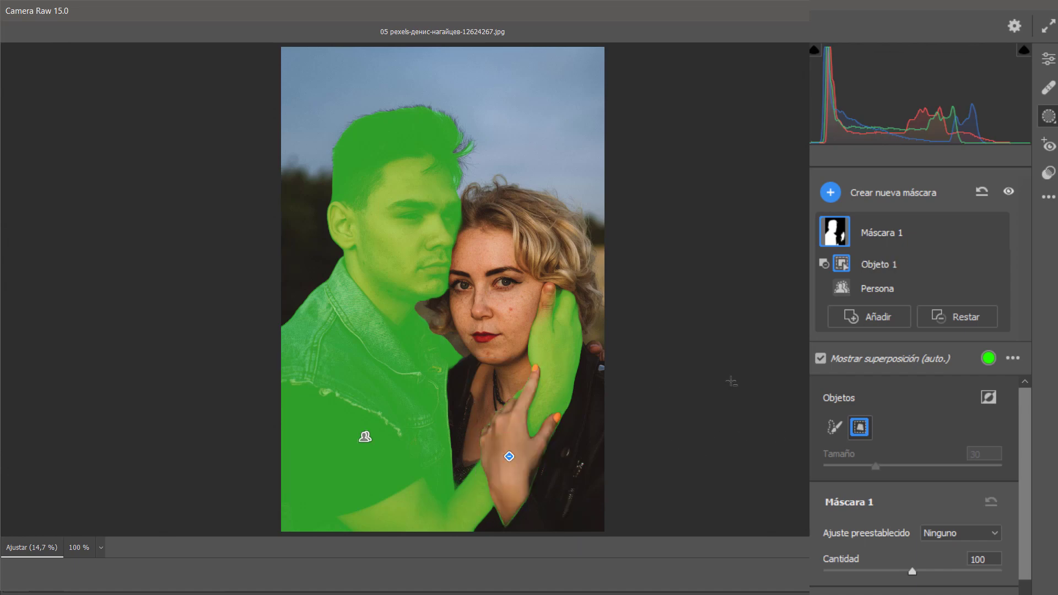
Step: Add the man's thumb and the area at its base to the mask with two rectangular object selections
key("ctrl+plus")
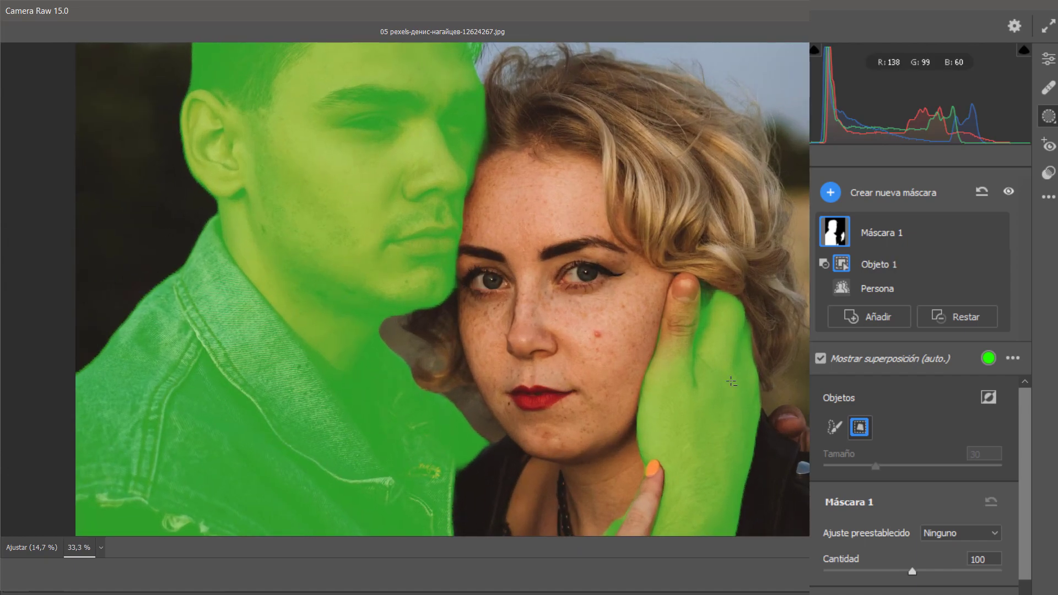
left_click_drag(728, 380, 515, 362)
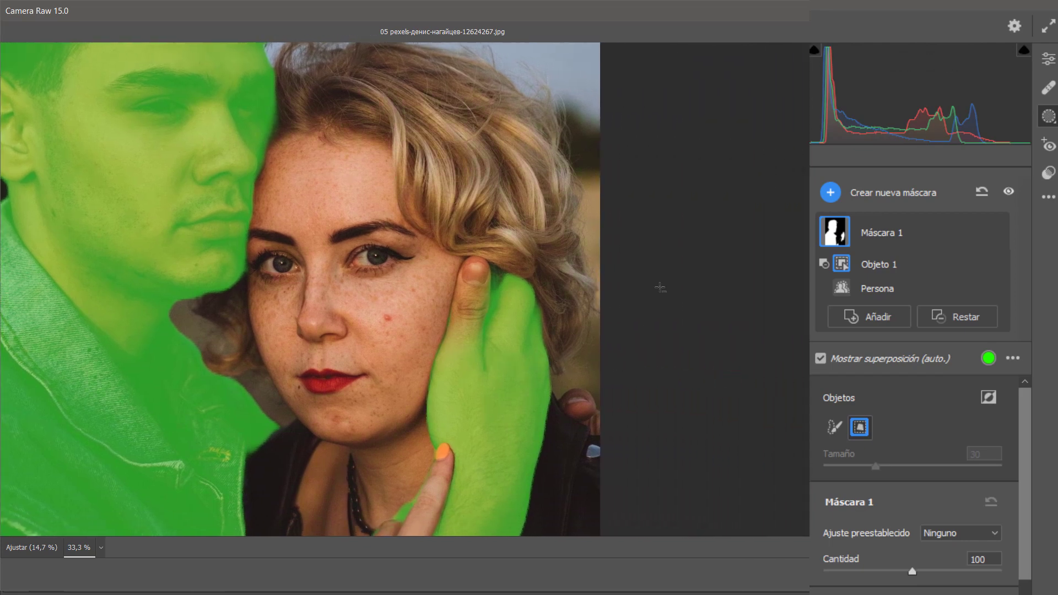
left_click(865, 316)
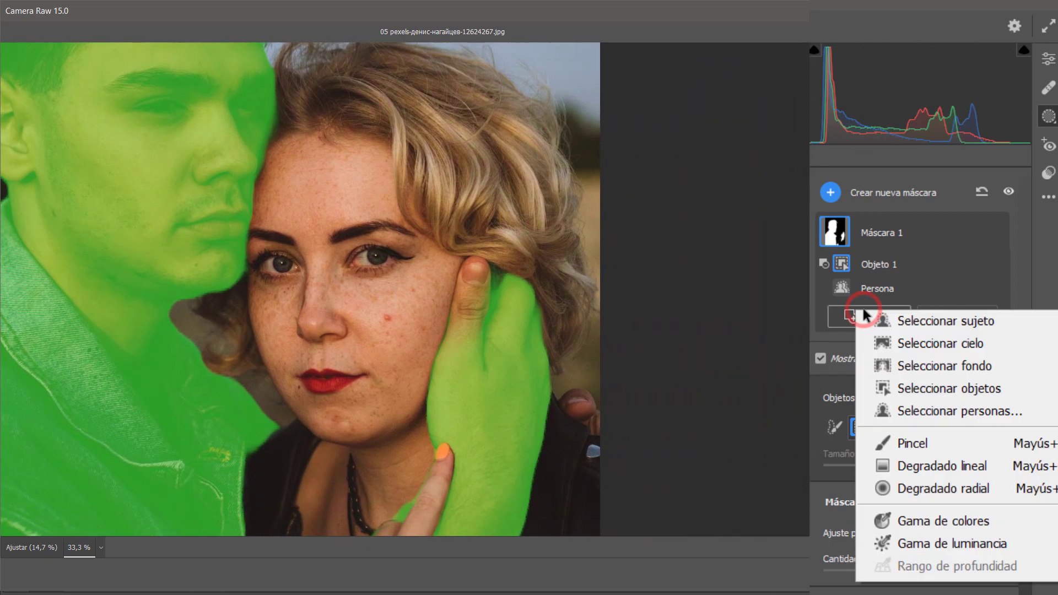
left_click(894, 393)
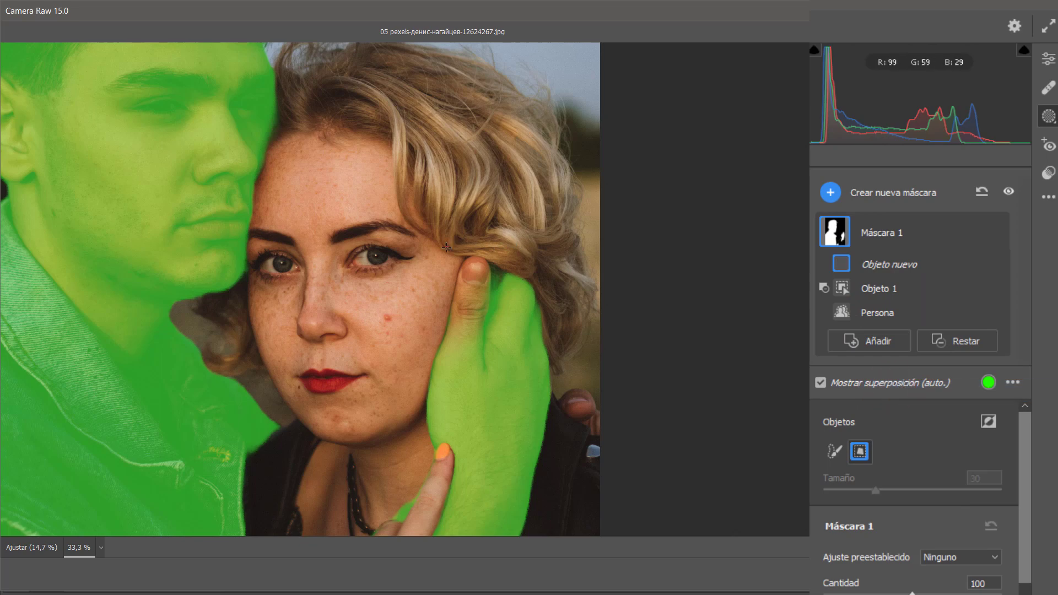
left_click_drag(446, 248, 499, 351)
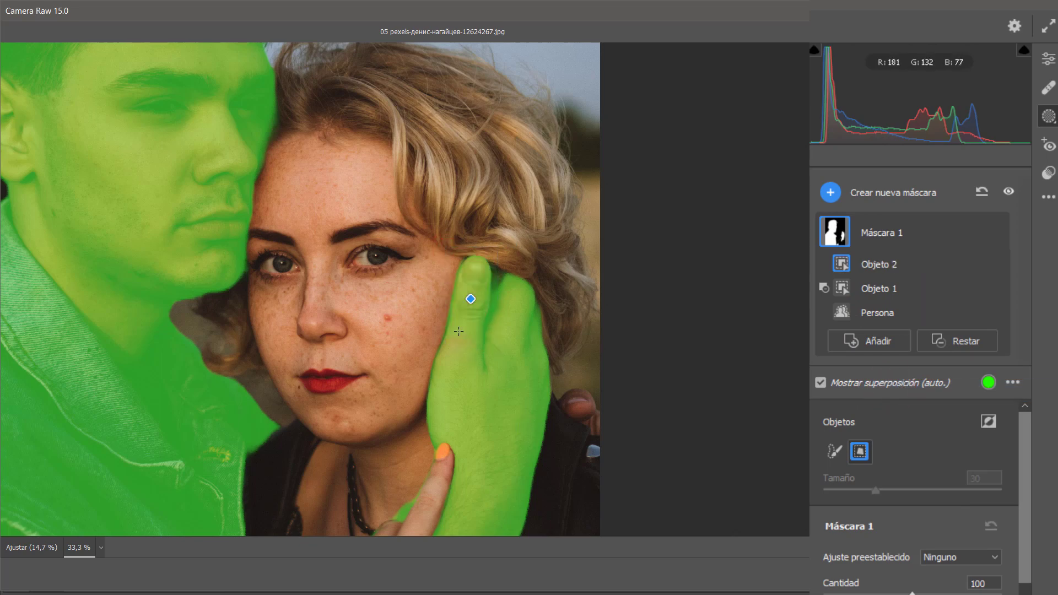
left_click_drag(481, 337, 446, 369)
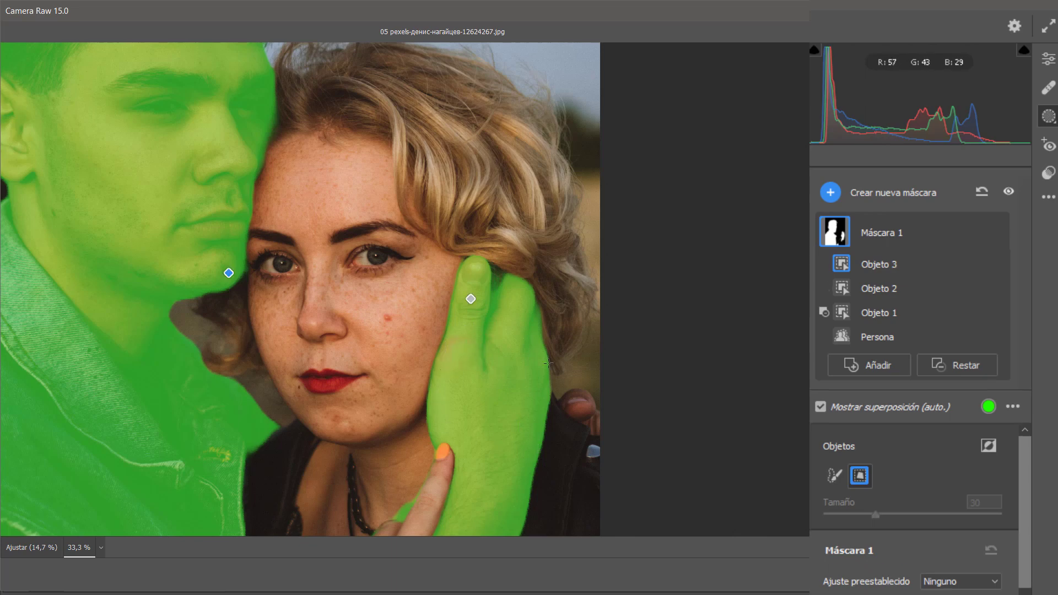
Step: Hide the overlay of the man's mask with the whole couple photo in view
key("ctrl+minus")
key("ctrl+minus")
key("ctrl+minus")
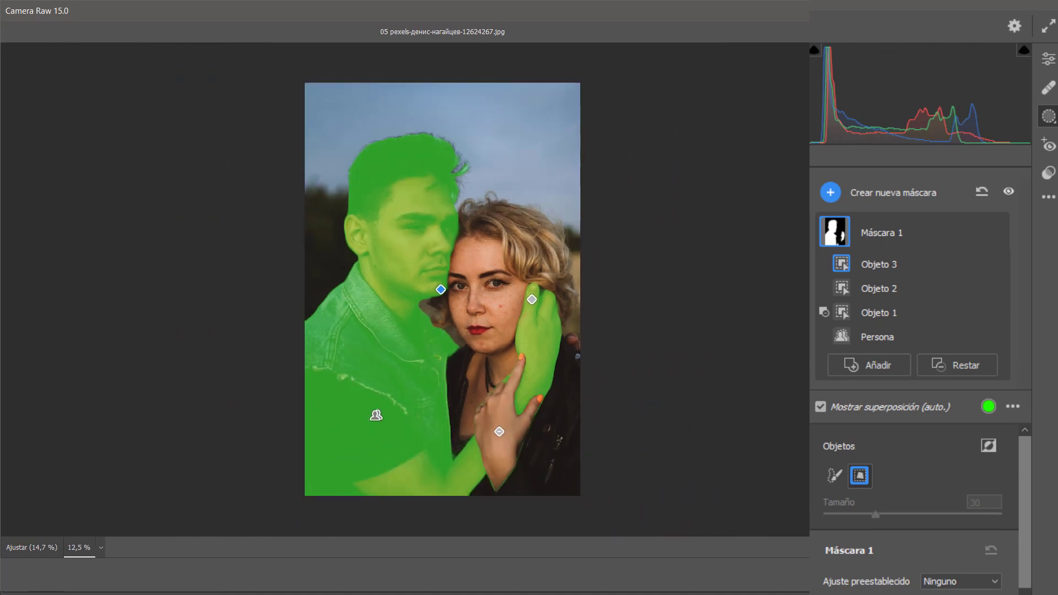
left_click(820, 410)
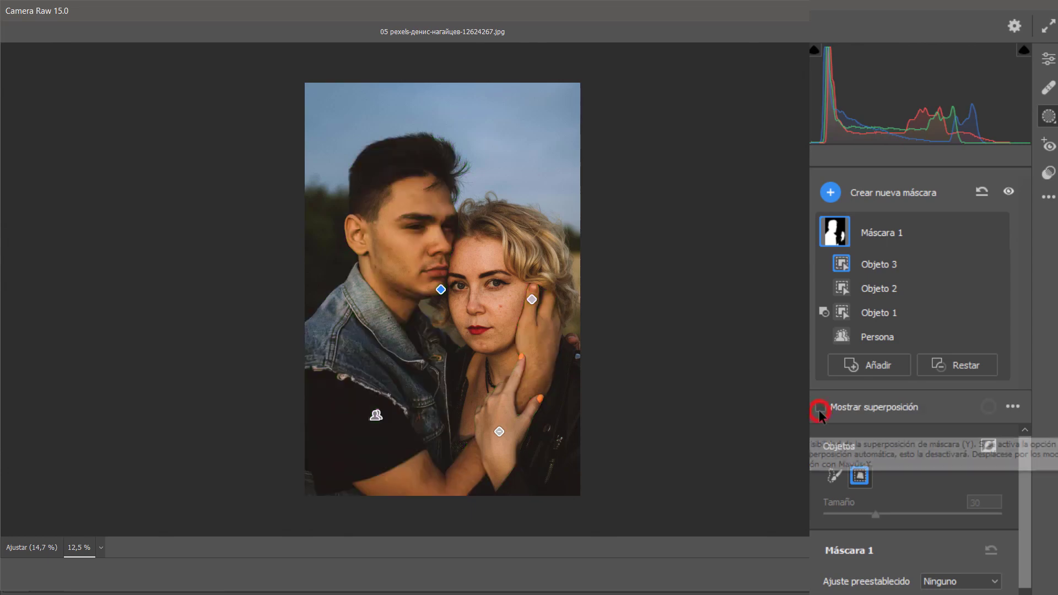
Step: Adjust the colour temperature (Temperatura) of the man's mask, Máscara 1, towards a cooler tone
scroll(915, 497, "down", 6)
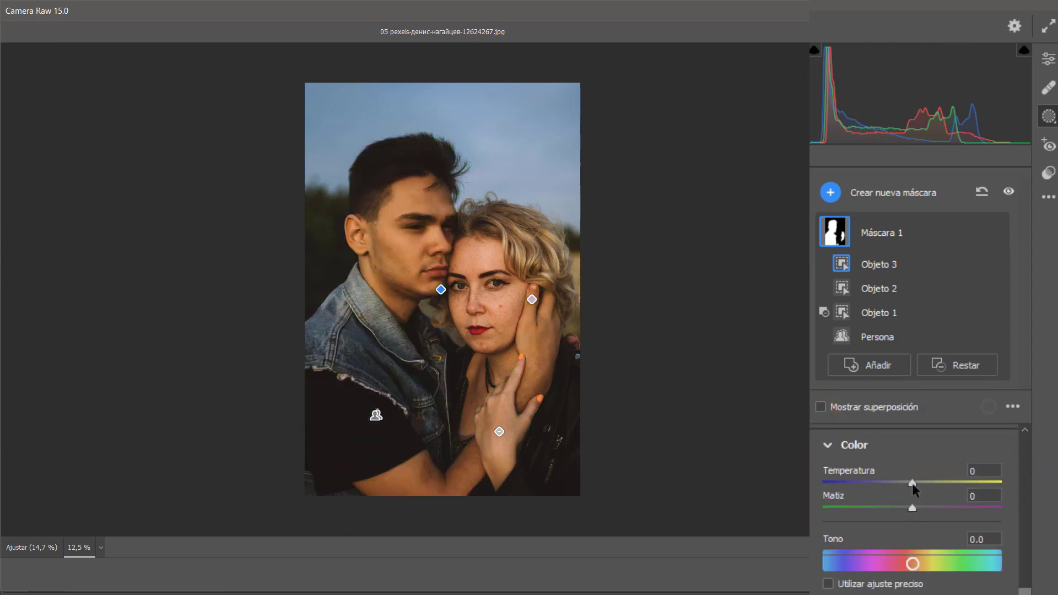
mouse_move(913, 485)
left_mouse_down()
mouse_move(819, 484)
mouse_move(1007, 489)
mouse_move(850, 489)
mouse_move(996, 488)
mouse_move(906, 491)
left_mouse_up()
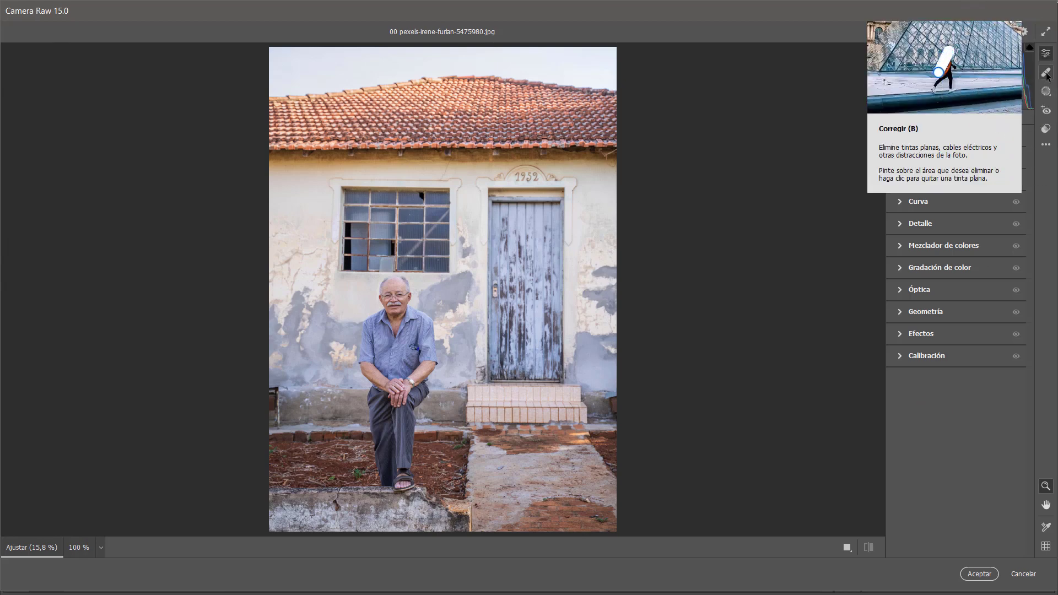
Step: Paint over the 1952 numerals above the door with the Clone tool at size 7 and opacity 100
left_click(1046, 73)
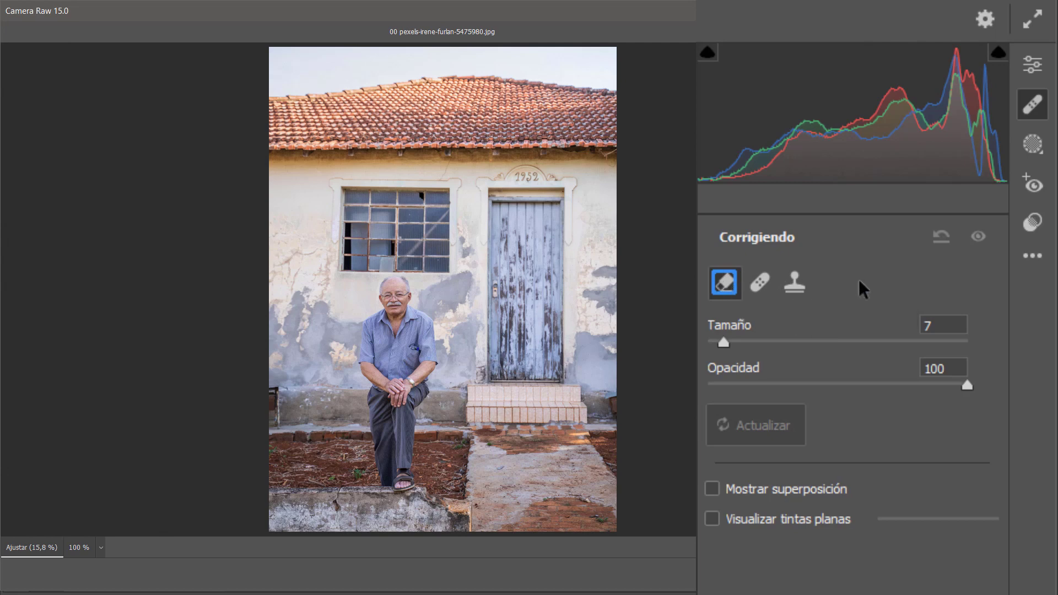
left_click(796, 282)
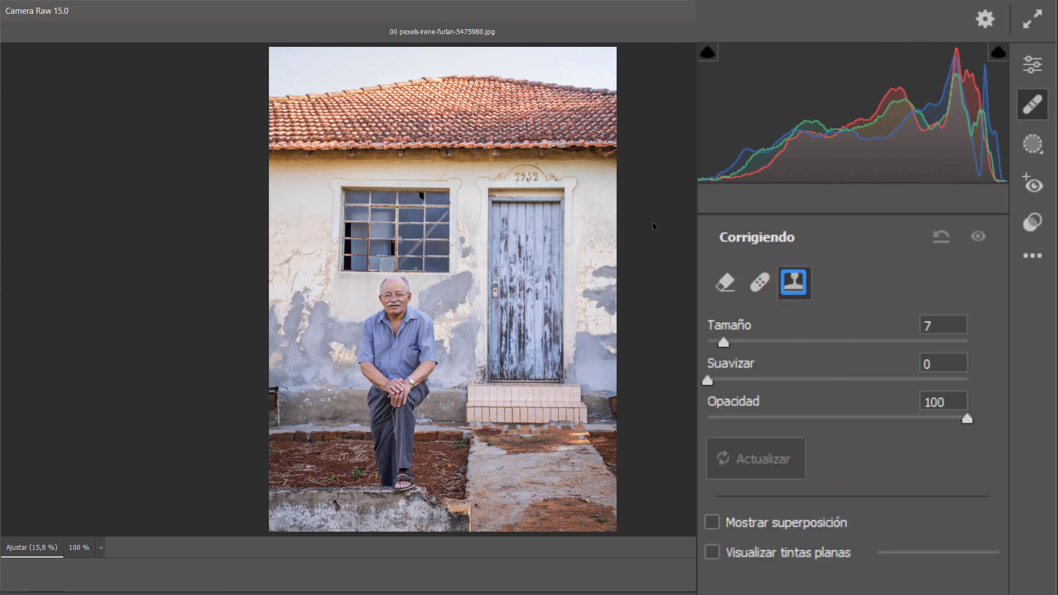
key("ctrl+plus")
key("ctrl+plus")
key("ctrl+plus")
key("ctrl+plus")
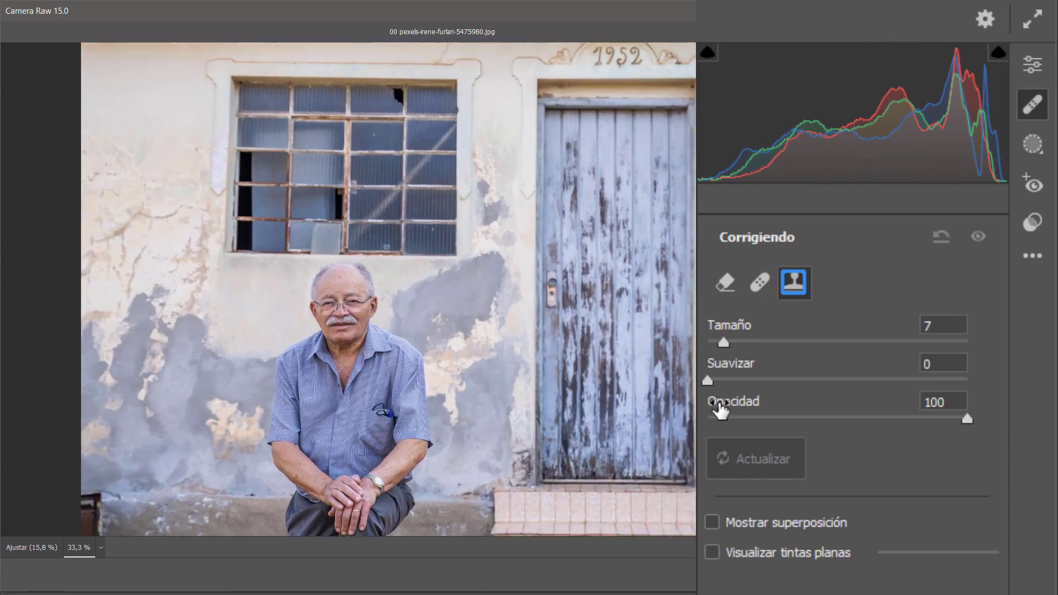
left_click_drag(540, 405, 431, 431)
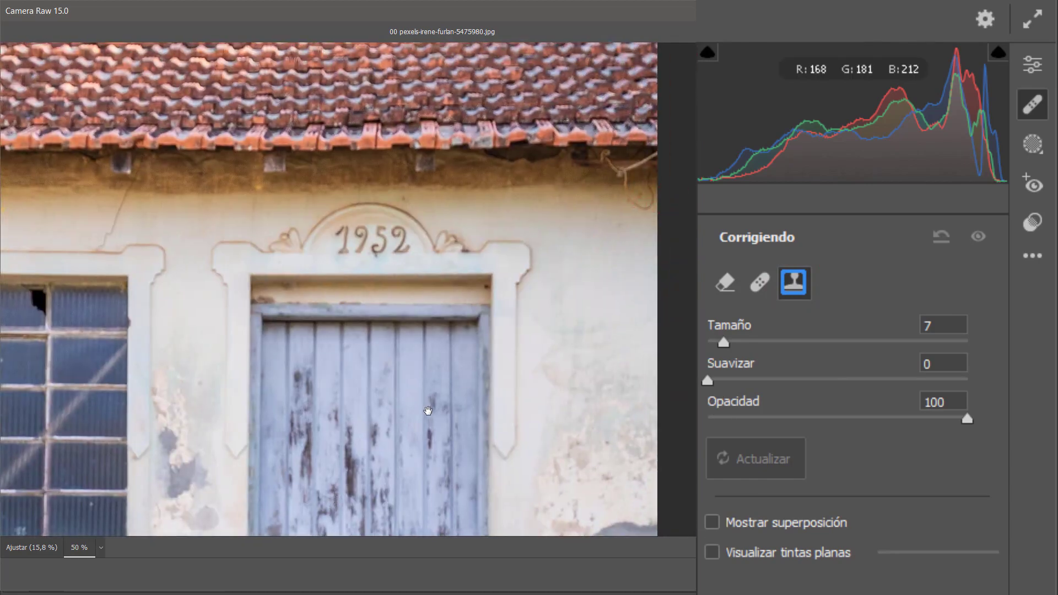
key("ctrl+plus")
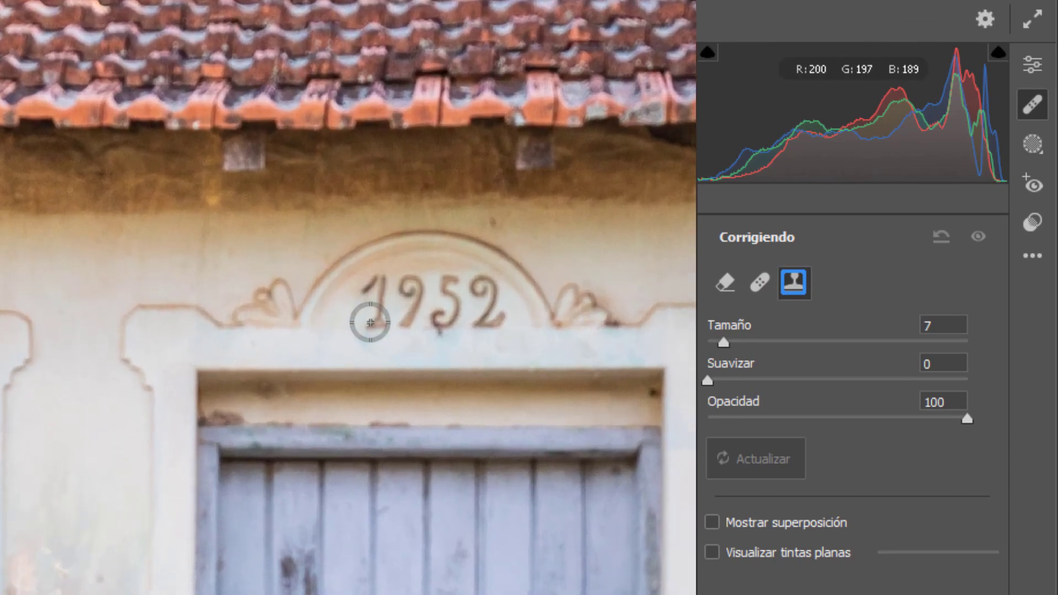
mouse_move(369, 327)
left_mouse_down()
mouse_move(378, 278)
mouse_move(383, 322)
mouse_move(479, 331)
mouse_move(489, 310)
mouse_move(484, 291)
mouse_move(388, 275)
left_mouse_up()
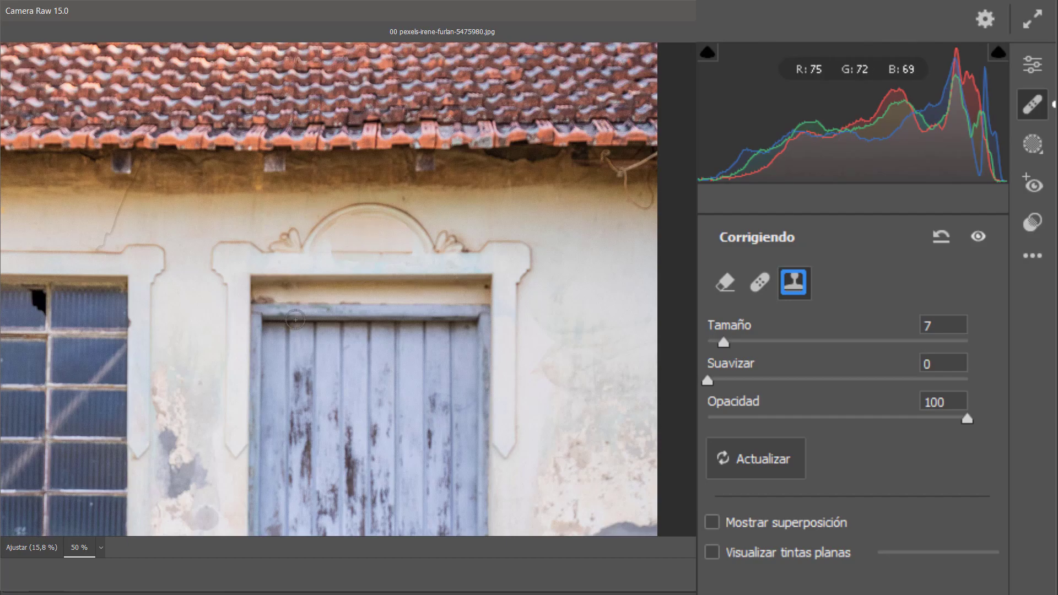
Step: Show the correction overlay and move the clone's source area onto the blue door planks
left_click(755, 523)
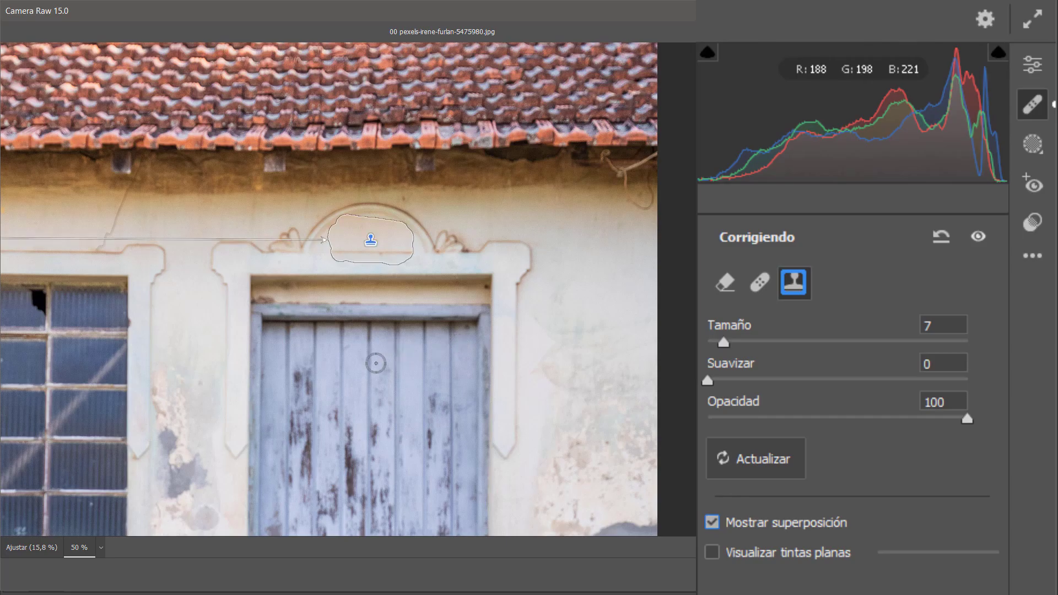
left_click_drag(202, 295, 599, 307)
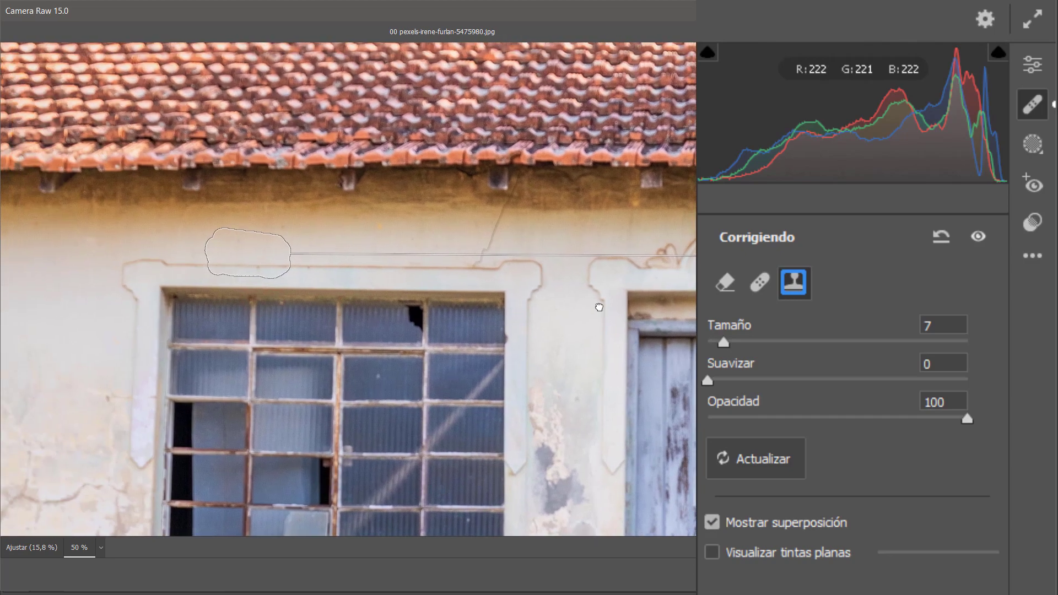
left_click_drag(293, 256, 668, 255)
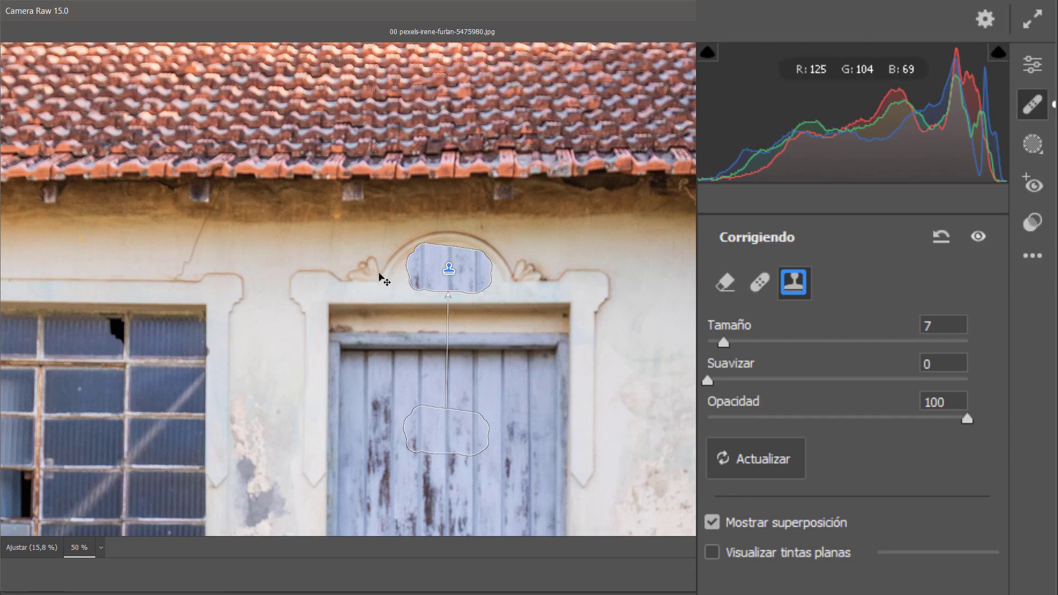
Step: Switch the correction above the door to Heal mode and shift its source area along the door planks
left_click(761, 279)
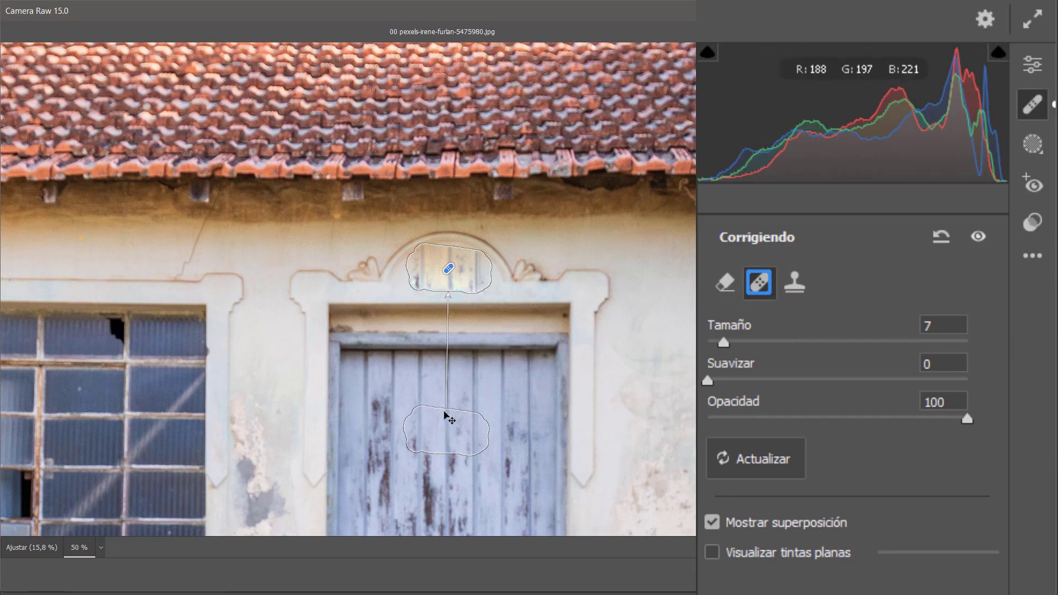
mouse_move(438, 431)
left_mouse_down()
mouse_move(455, 385)
mouse_move(474, 188)
mouse_move(457, 114)
mouse_move(473, 421)
mouse_move(432, 432)
left_mouse_up()
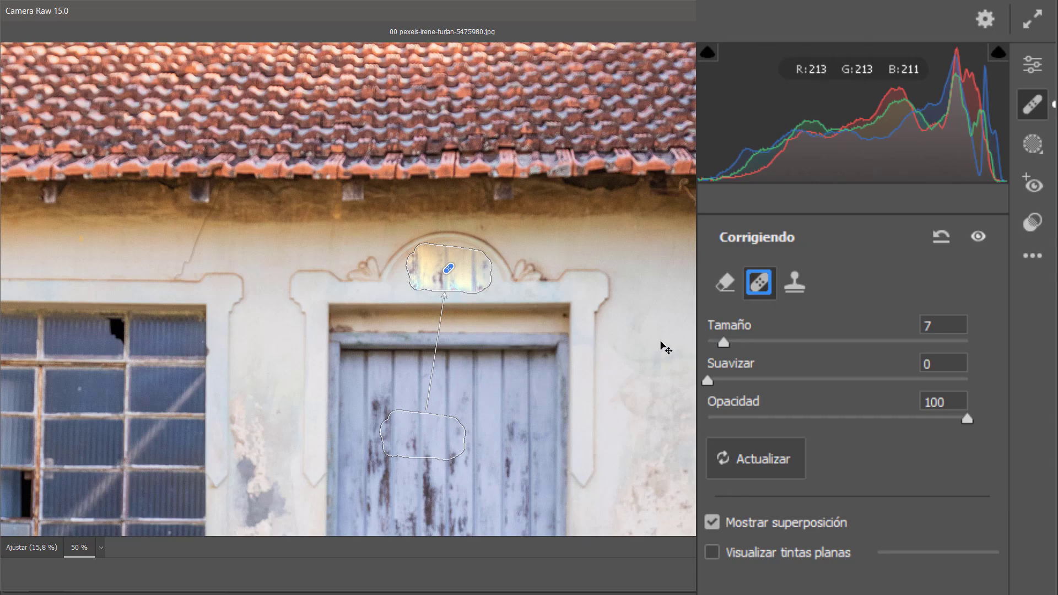
Step: Convert the correction above the door to content-aware Remove, check it without the overlay, and refresh its fill several times
left_click(722, 282)
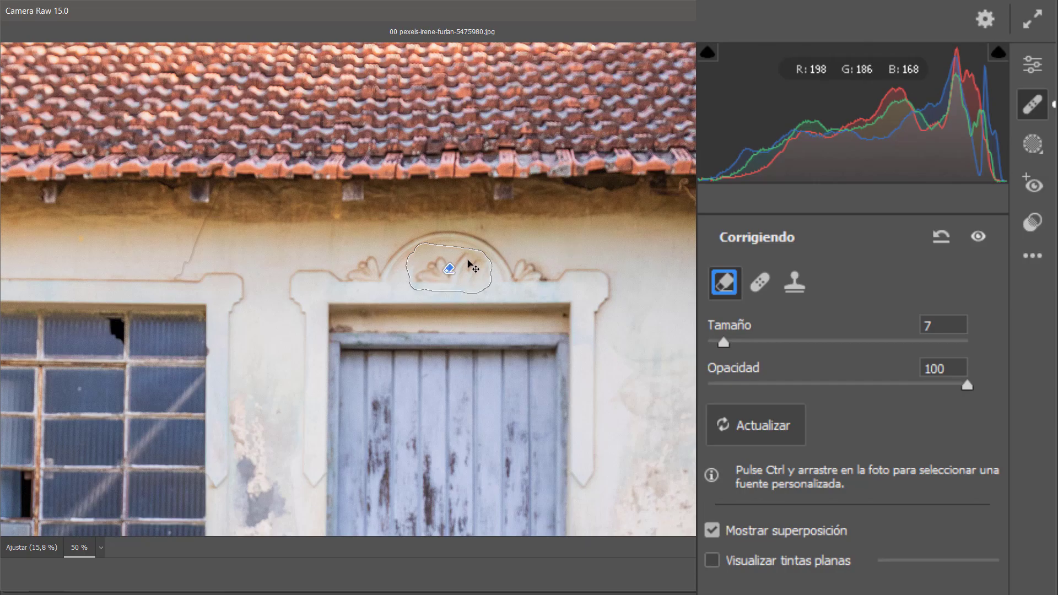
key("v")
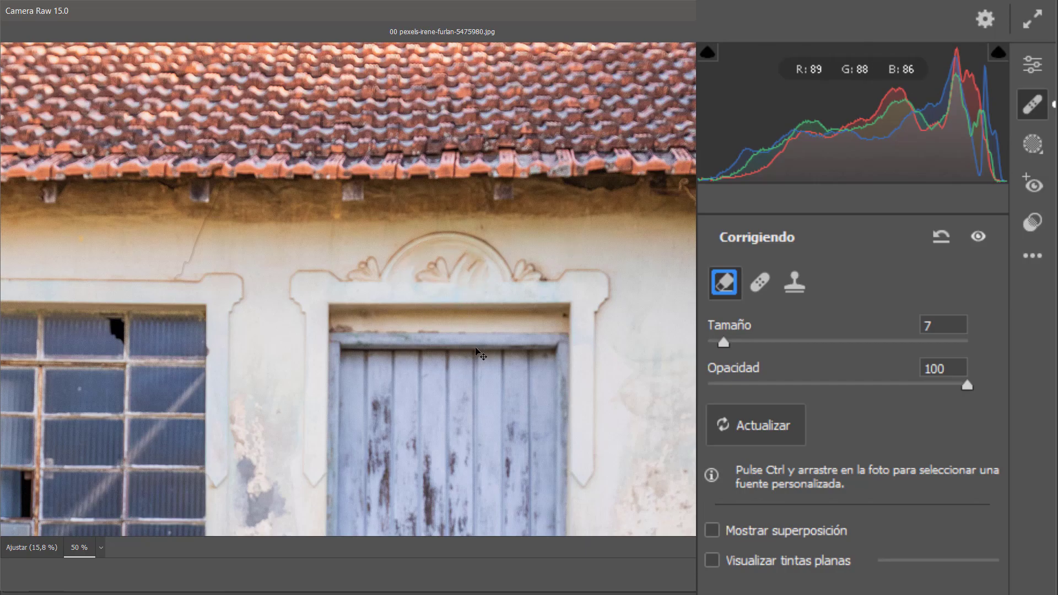
key("v")
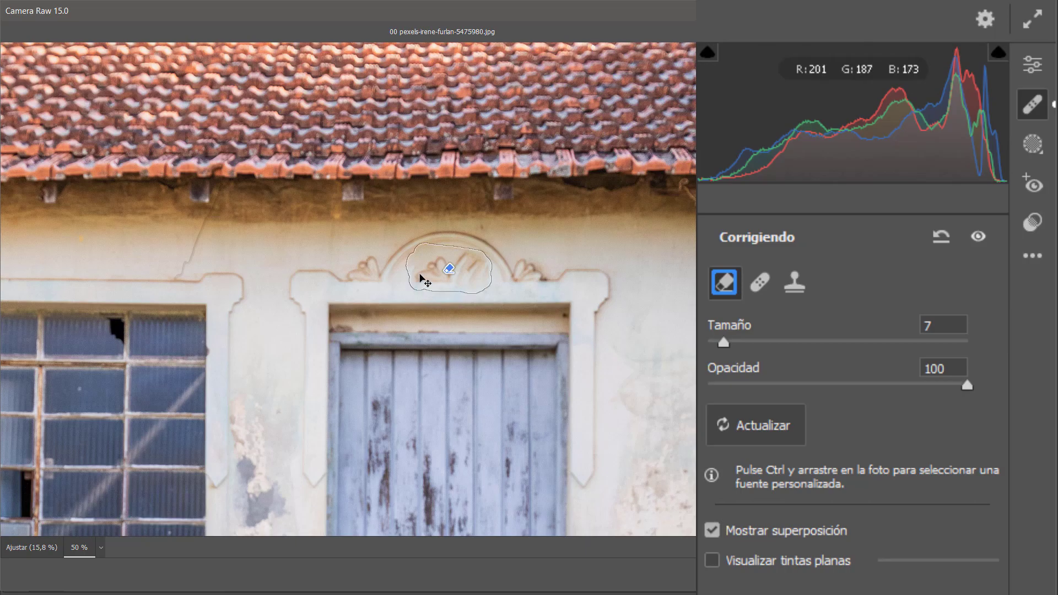
left_click(746, 427)
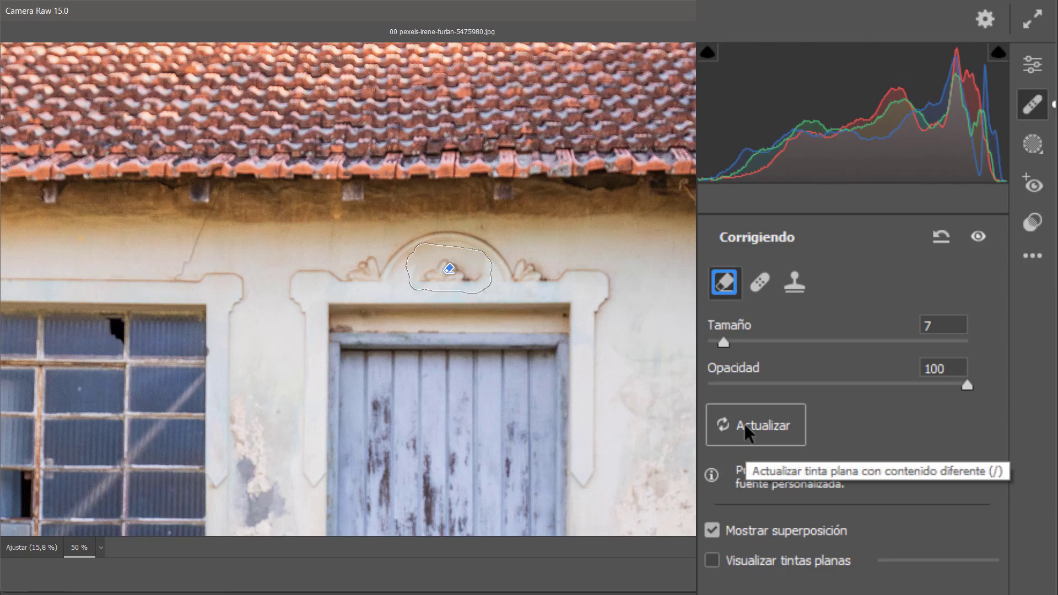
left_click(745, 427)
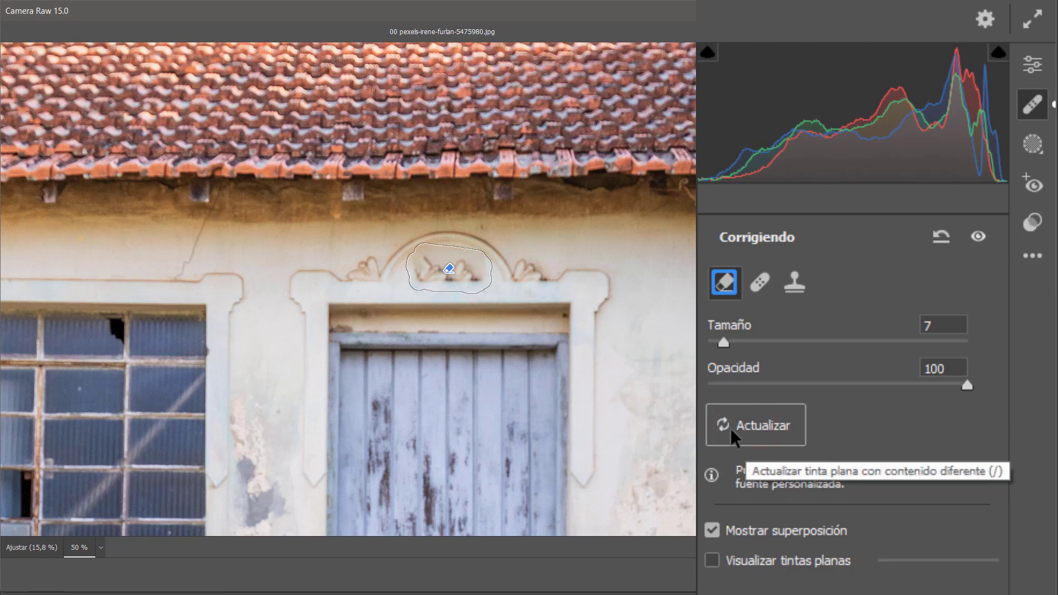
left_click(744, 426)
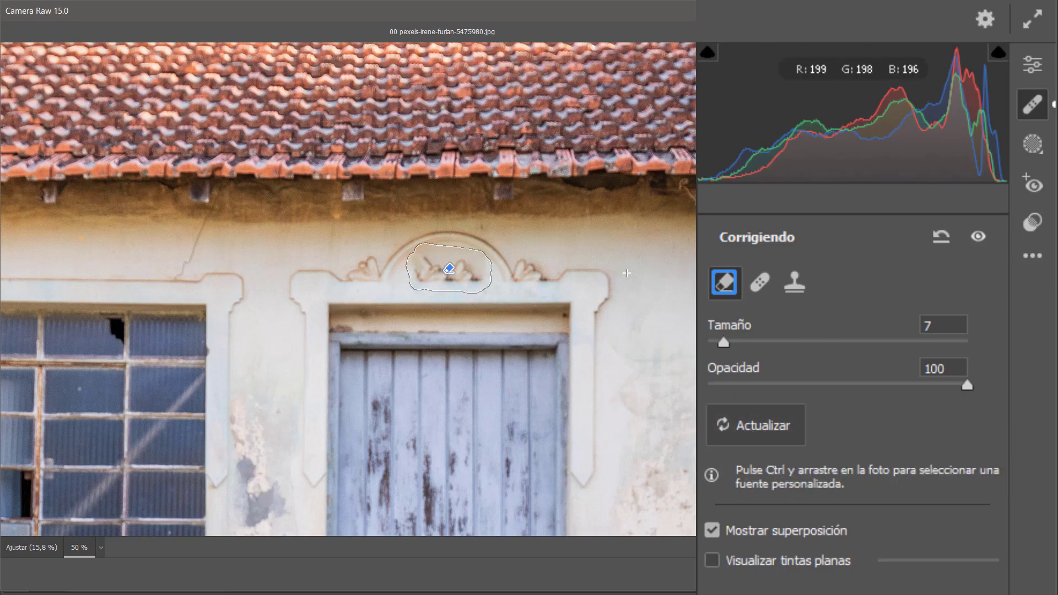
Step: Select a custom source for the Remove correction on the plain wall beside the door, and hide the overlay
left_click(630, 255)
mouse_move(634, 273)
left_mouse_down()
mouse_move(678, 336)
mouse_move(733, 368)
mouse_move(727, 386)
left_mouse_up()
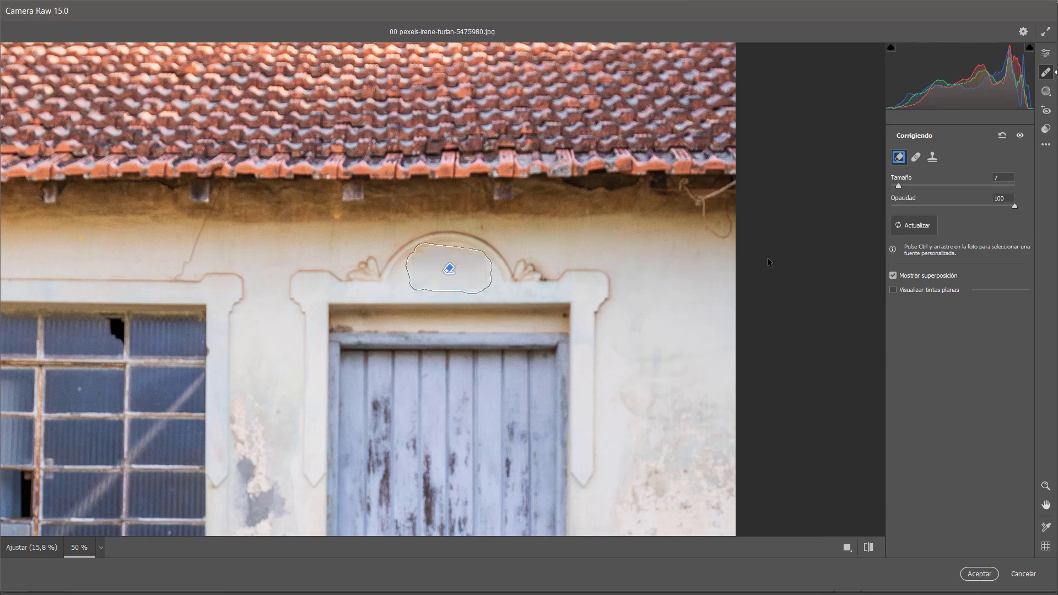
key("v")
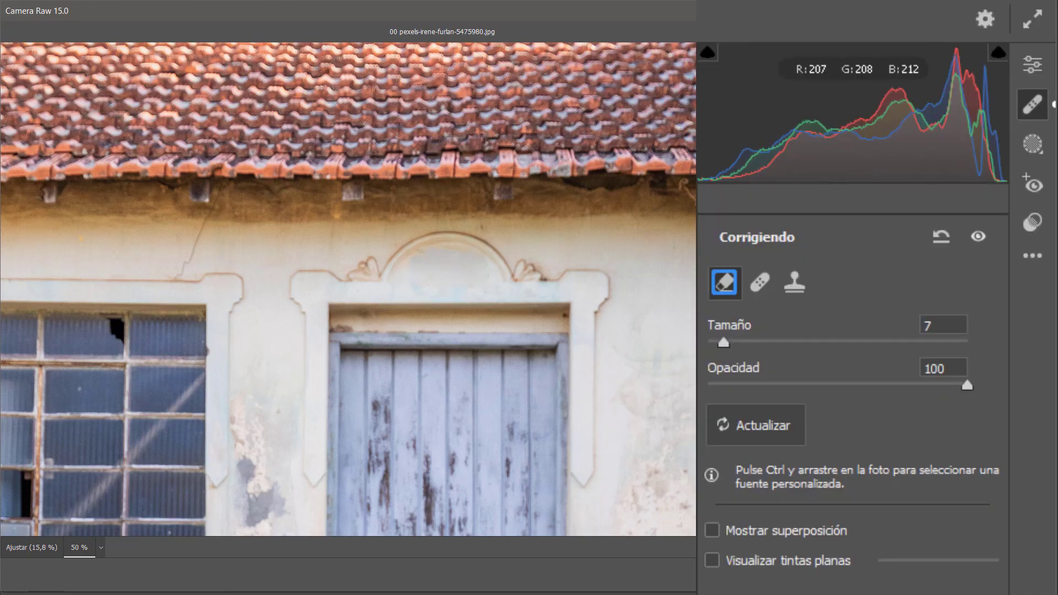
key("ctrl+minus")
key("ctrl+minus")
key("ctrl+minus")
key("ctrl+minus")
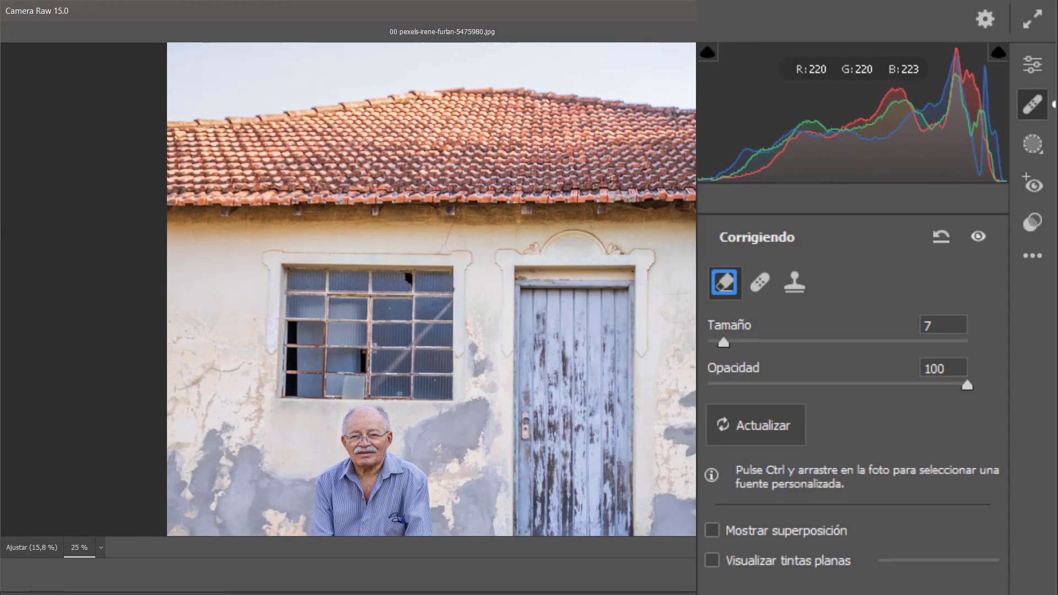
Step: Show the overlay again and delete the correction on the arch above the door
key("ctrl+plus")
key("ctrl+plus")
key("ctrl+plus")
key("ctrl+plus")
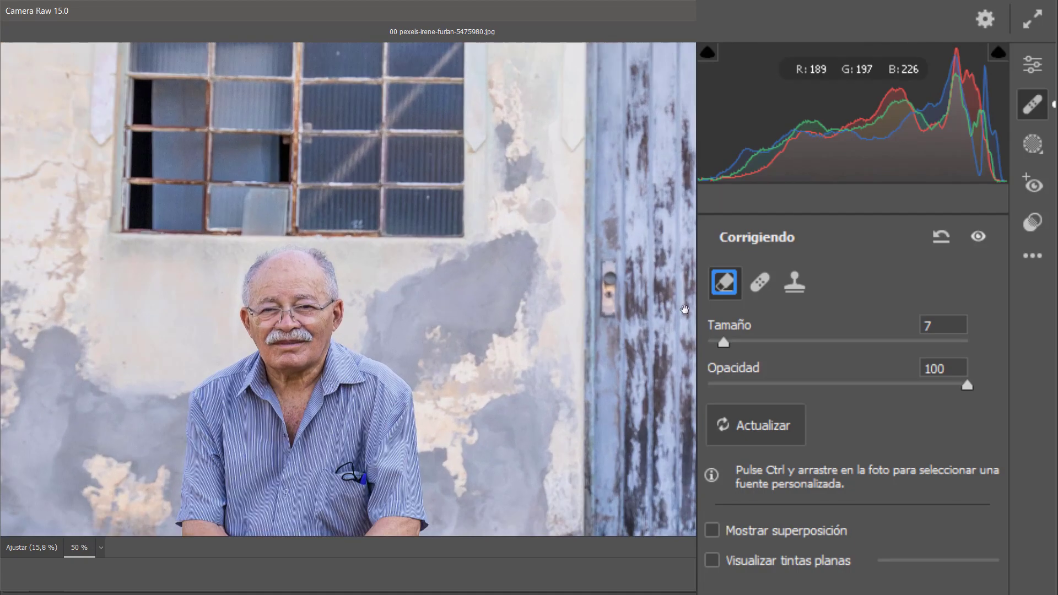
left_click_drag(685, 310, 374, 456)
key("v")
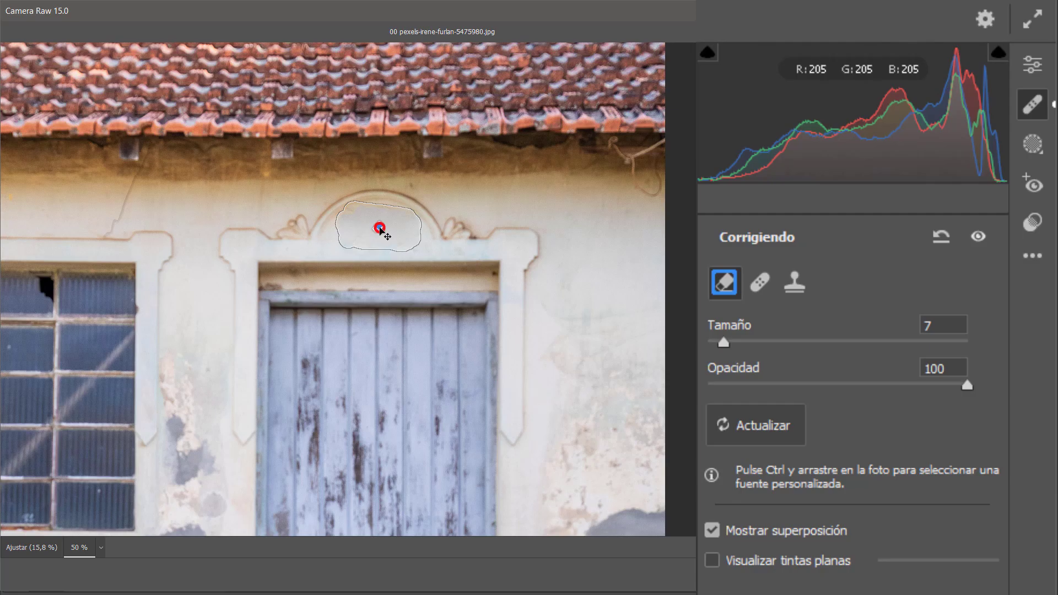
left_click(380, 228)
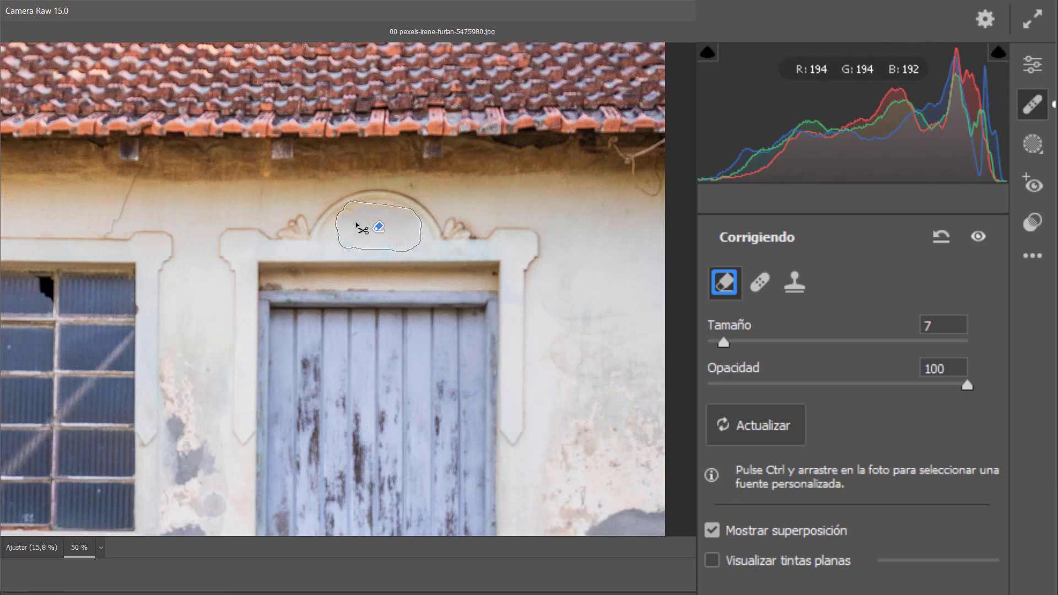
left_click(362, 229, "alt")
Step: Outline the seated man from head to shoes with a Clone stroke at size 7 and opacity 100
key("ctrl+minus")
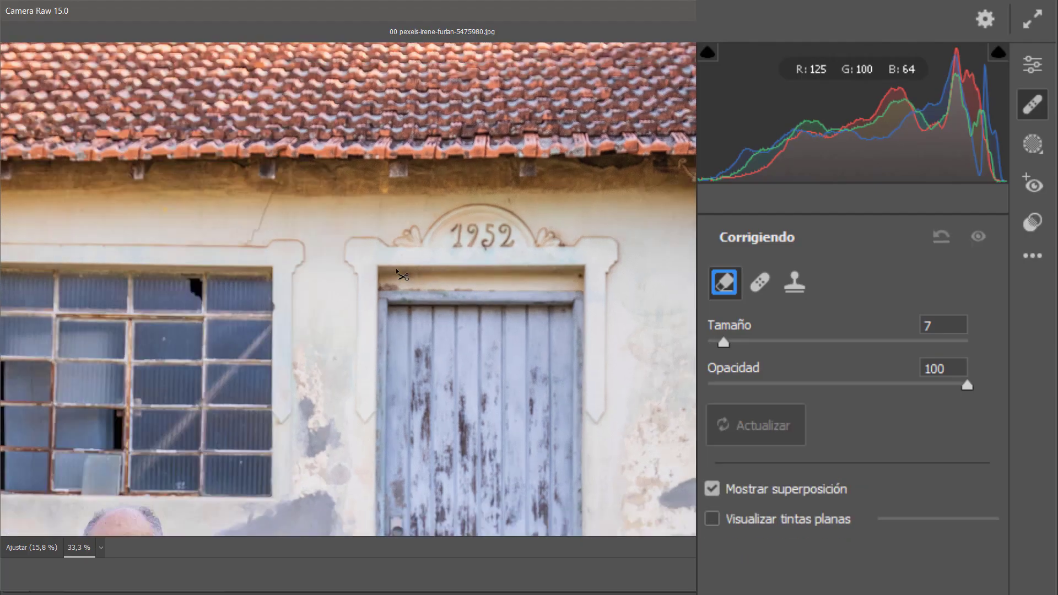
key("ctrl+minus")
key("ctrl+minus")
key("ctrl+minus")
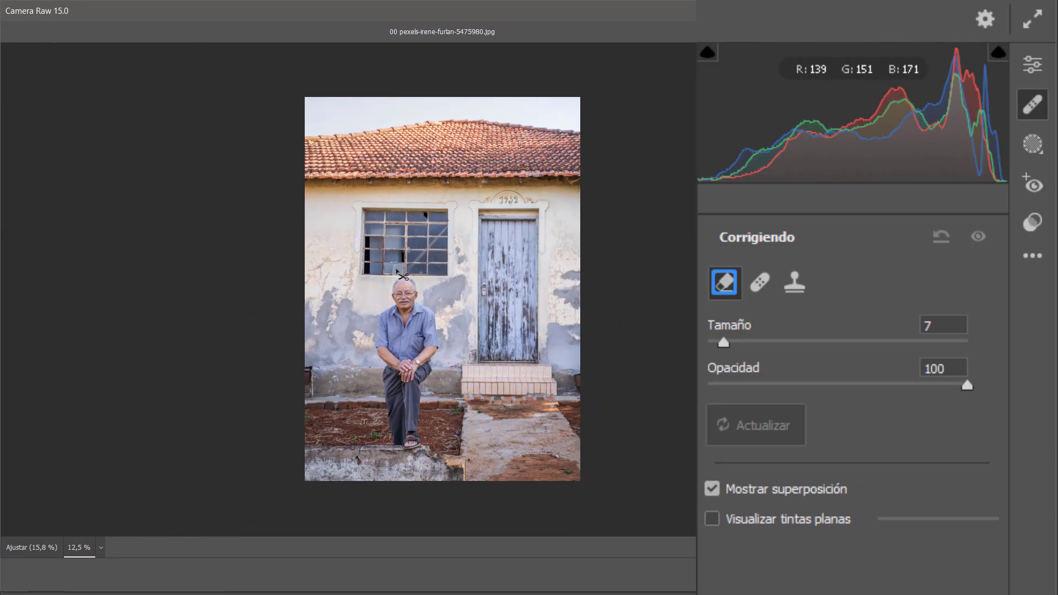
key("ctrl+plus")
key("ctrl+plus")
key("ctrl+plus")
left_click_drag(402, 284, 414, 113)
key("ctrl+minus")
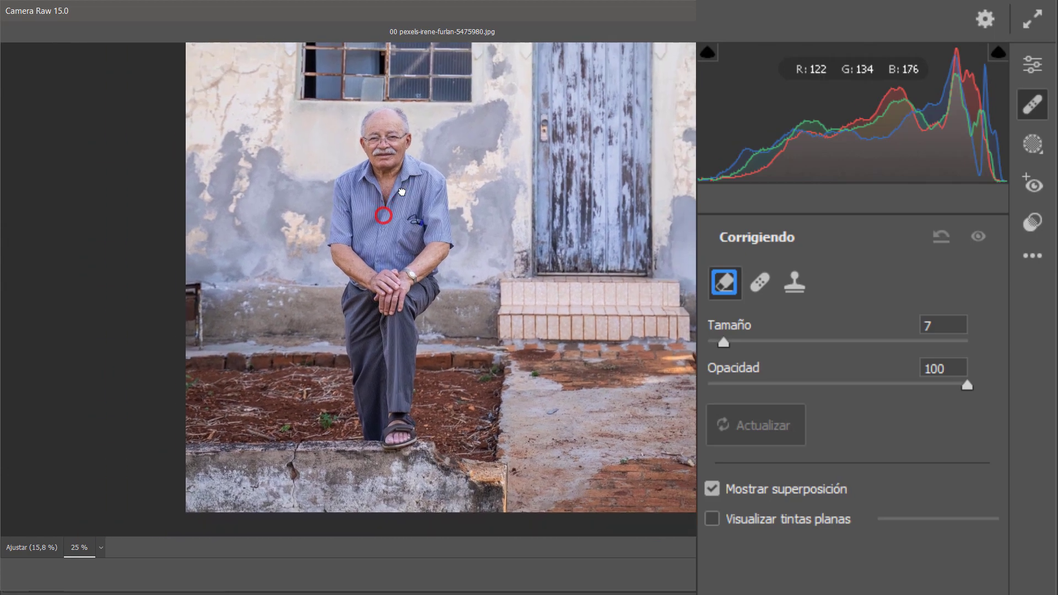
left_click_drag(394, 209, 426, 193)
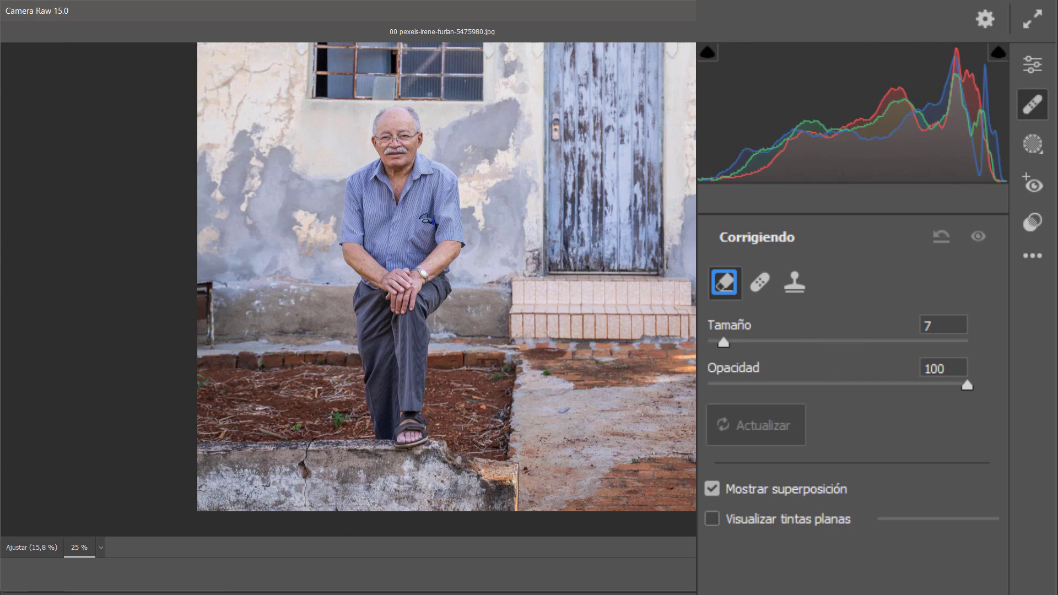
left_click(795, 283)
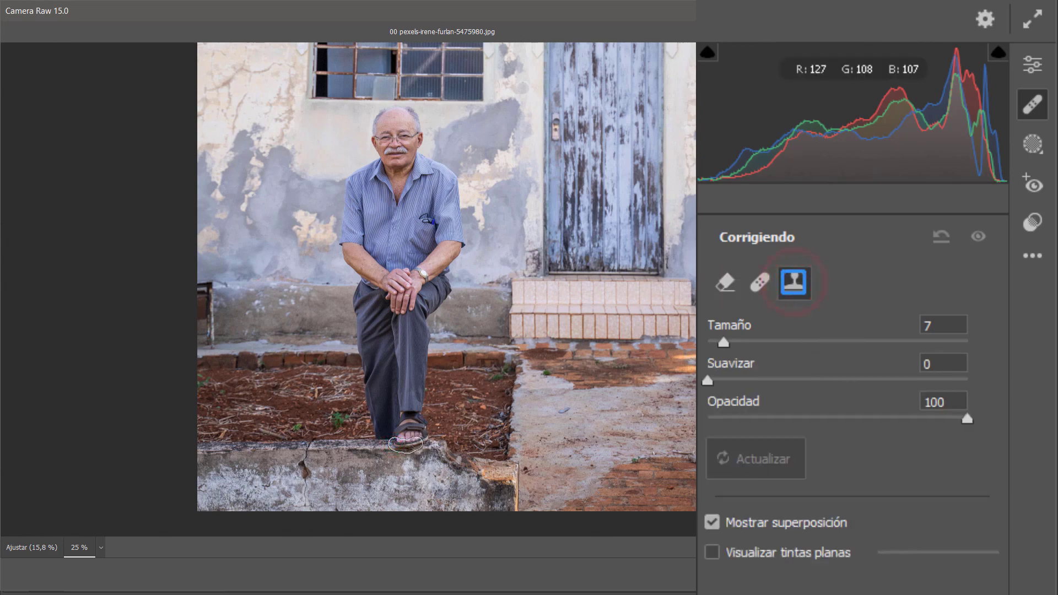
mouse_move(406, 442)
left_mouse_down()
mouse_move(457, 190)
mouse_move(390, 104)
mouse_move(351, 182)
mouse_move(343, 235)
mouse_move(380, 434)
left_mouse_up()
Step: Fill the inside of the man's outline with the Clone brush, using size 22 for the main stroke and a smaller brush for the remaining gaps
key("bracketright")
key("bracketright")
key("bracketright")
key("bracketright")
key("bracketright")
key("bracketright")
key("bracketright")
key("bracketright")
key("bracketright")
key("bracketright")
key("bracketright")
key("bracketright")
key("bracketright")
key("bracketright")
key("bracketright")
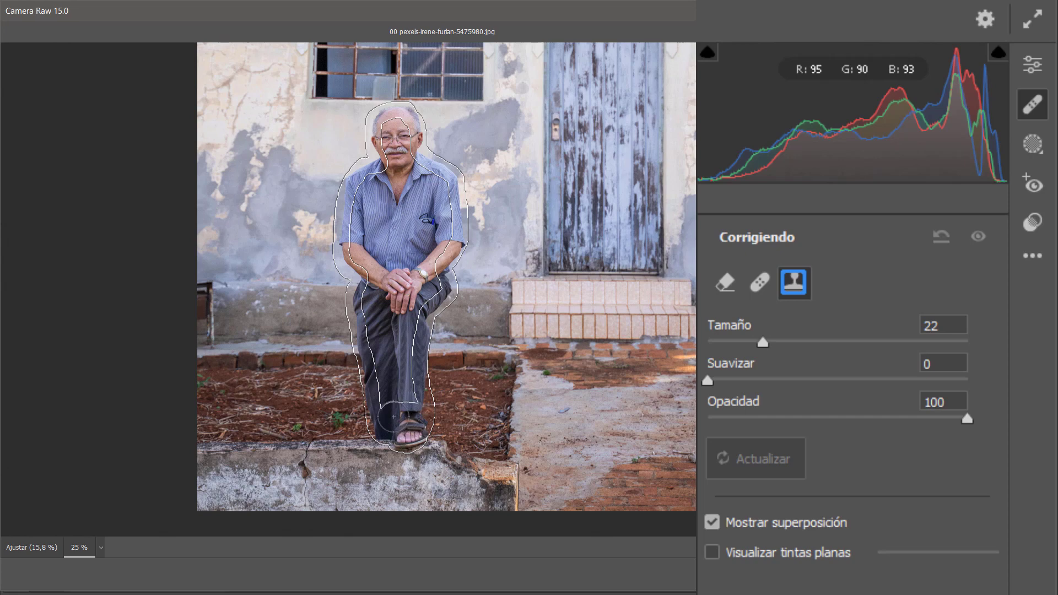
mouse_move(393, 417)
left_mouse_down()
mouse_move(373, 193)
mouse_move(435, 209)
mouse_move(427, 276)
mouse_move(405, 298)
mouse_move(409, 233)
mouse_move(441, 185)
mouse_move(422, 204)
mouse_move(394, 130)
mouse_move(405, 167)
left_mouse_up()
key("bracketleft")
key("bracketleft")
key("bracketleft")
key("bracketleft")
mouse_move(389, 214)
left_mouse_down()
mouse_move(376, 268)
mouse_move(394, 281)
left_mouse_up()
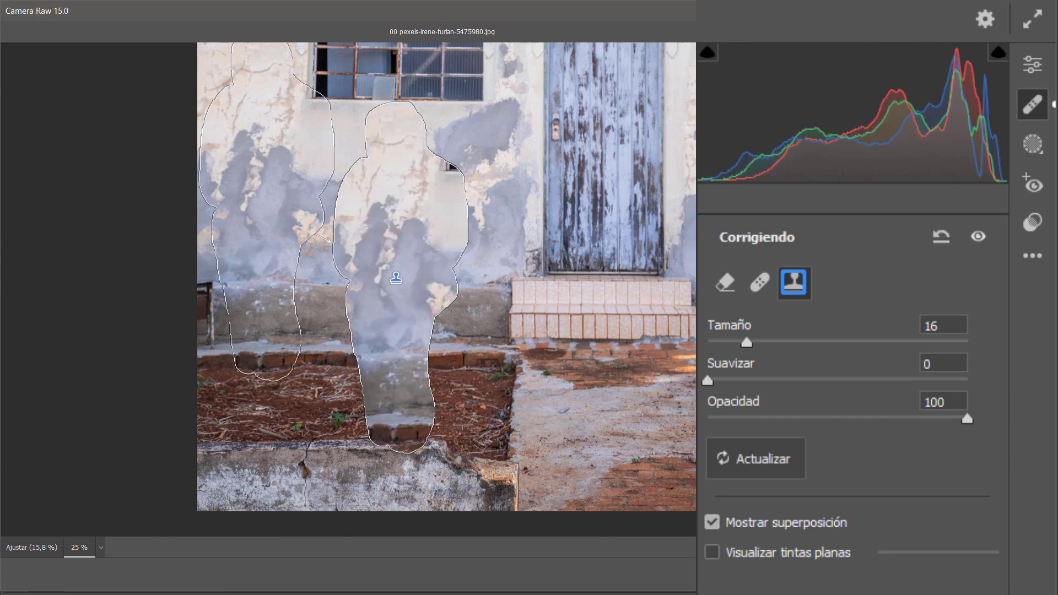
Step: Move the man's clone source area lower so the wall base and brick edging line up, and hide the overlay
left_click_drag(260, 147, 259, 219)
key("v")
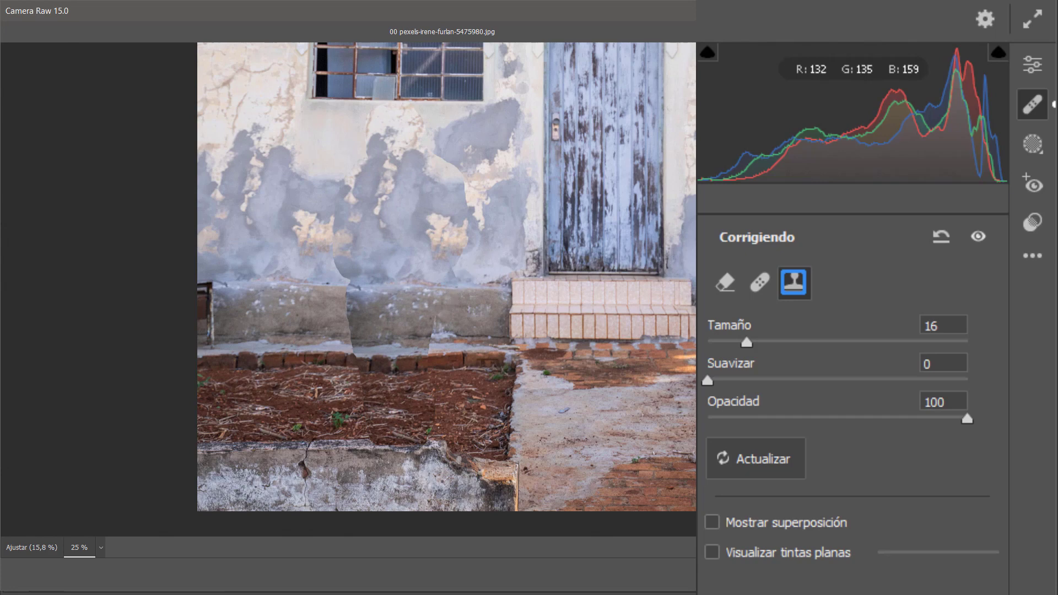
Step: Try Heal mode on the correction covering the man and convert it to content-aware Remove
left_click(760, 283)
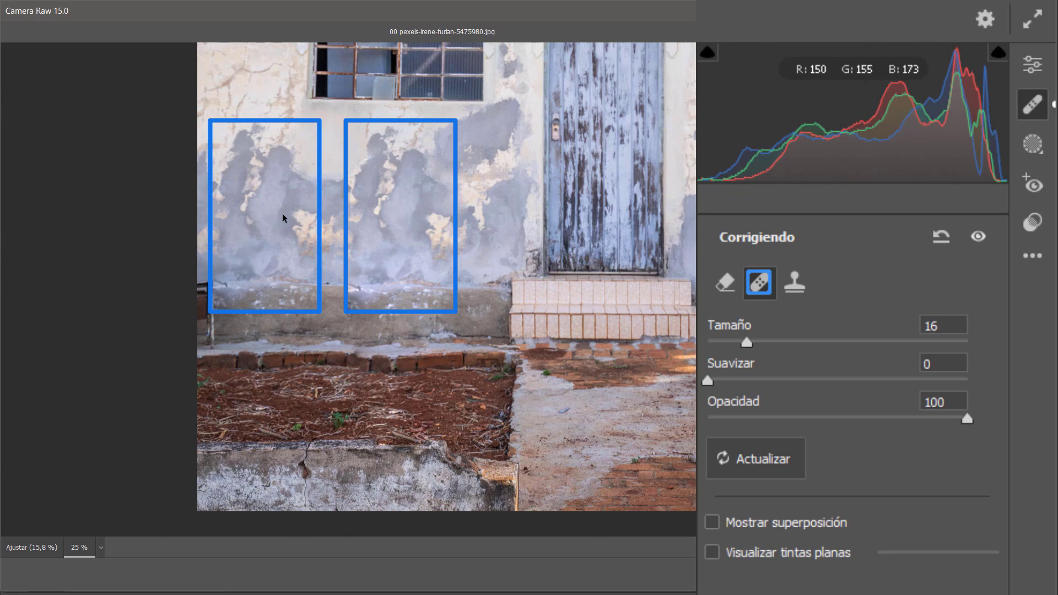
left_click(727, 279)
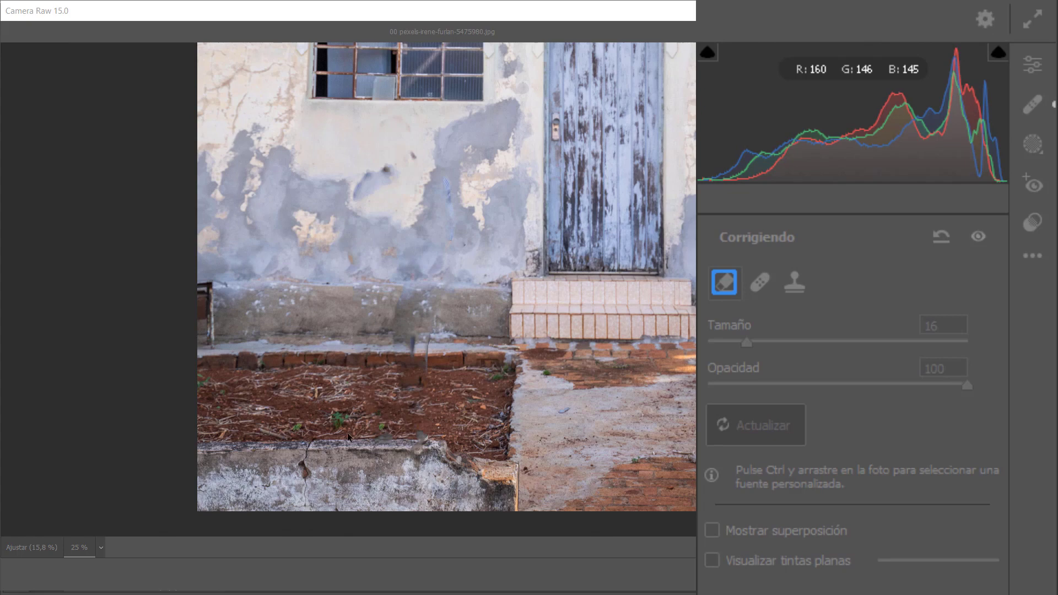
Step: Regenerate the content-aware fill over the removed man and paint out leftover marks on the wall base and soil at size 16
key("ctrl+minus")
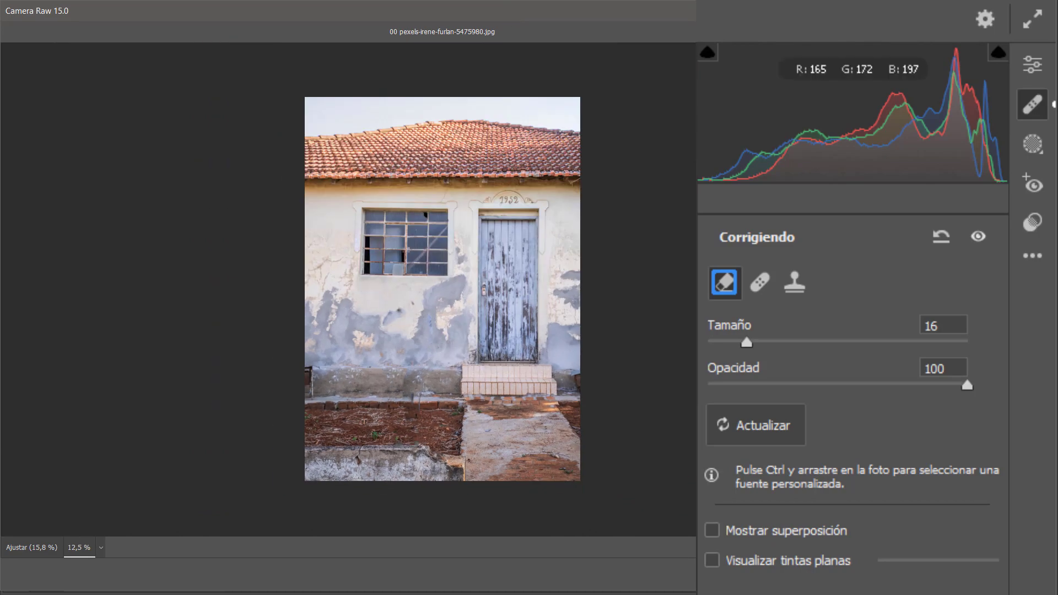
left_click(752, 431)
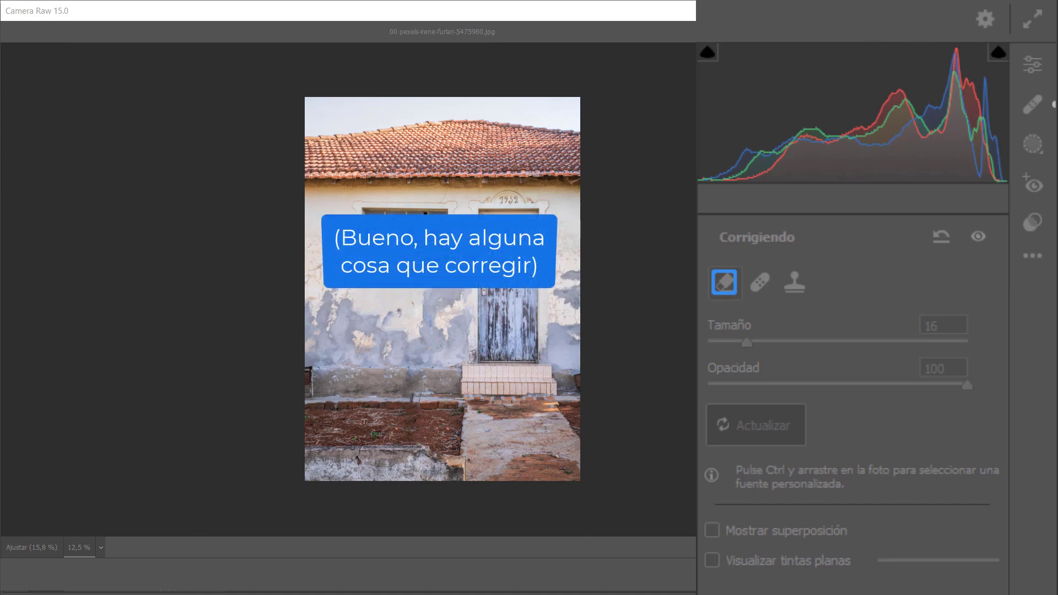
key("ctrl+plus")
key("ctrl+plus")
key("ctrl+plus")
scroll(492, 326, "down", 8)
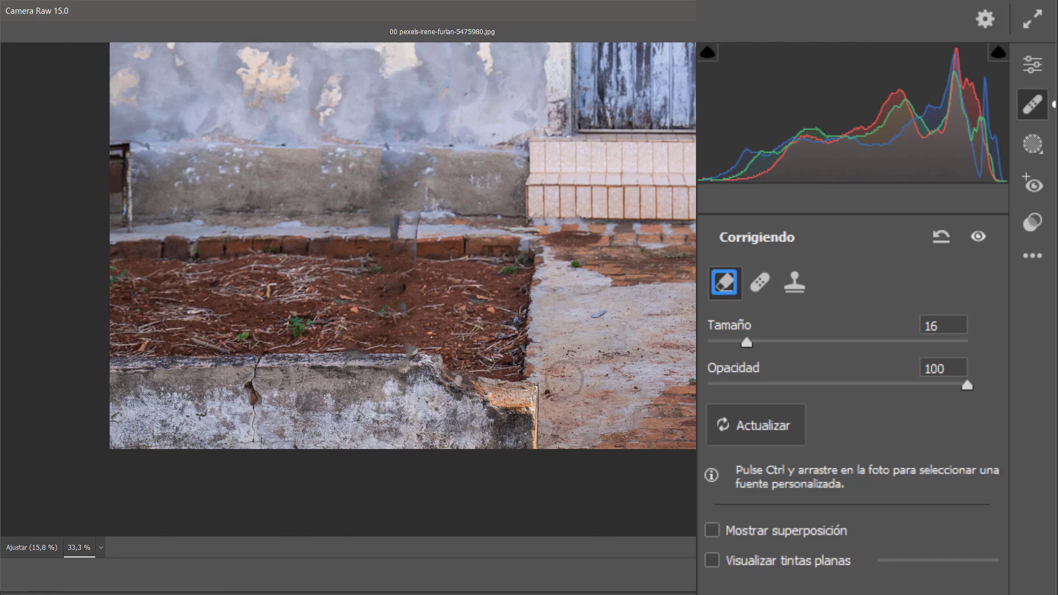
mouse_move(412, 211)
left_mouse_down()
mouse_move(407, 259)
mouse_move(391, 263)
mouse_move(386, 214)
mouse_move(419, 199)
mouse_move(427, 157)
mouse_move(400, 157)
mouse_move(381, 179)
mouse_move(375, 246)
mouse_move(389, 291)
mouse_move(413, 191)
mouse_move(431, 152)
mouse_move(446, 147)
mouse_move(375, 147)
left_mouse_up()
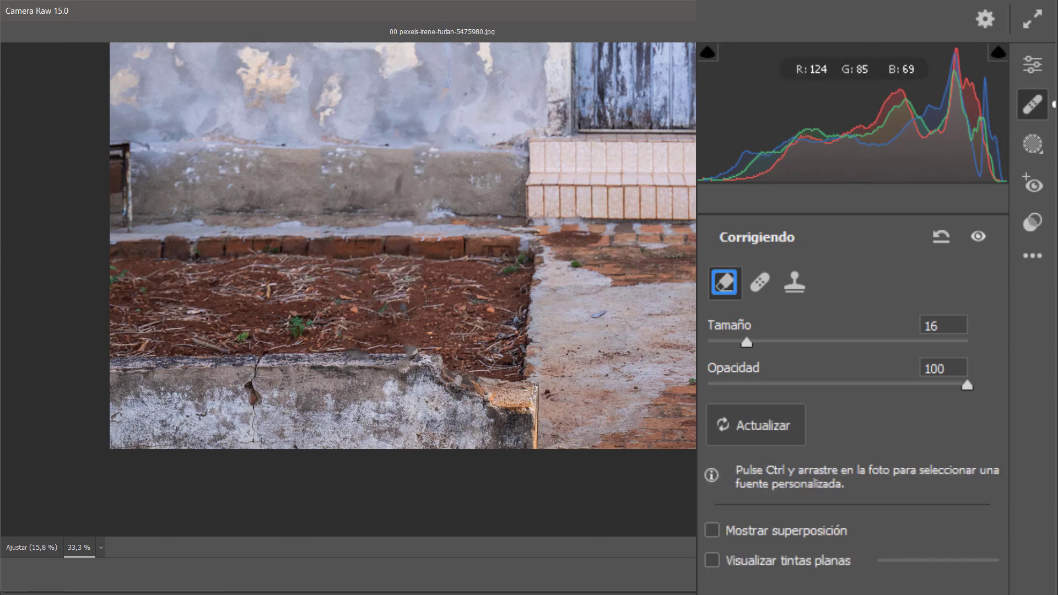
left_click_drag(389, 299, 396, 289)
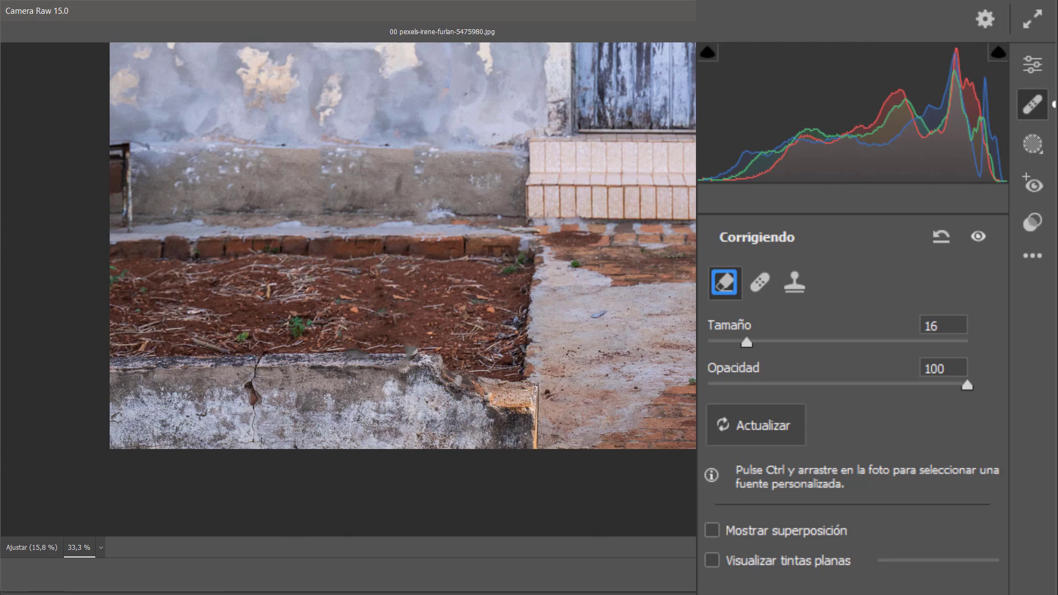
left_click_drag(422, 274, 491, 345)
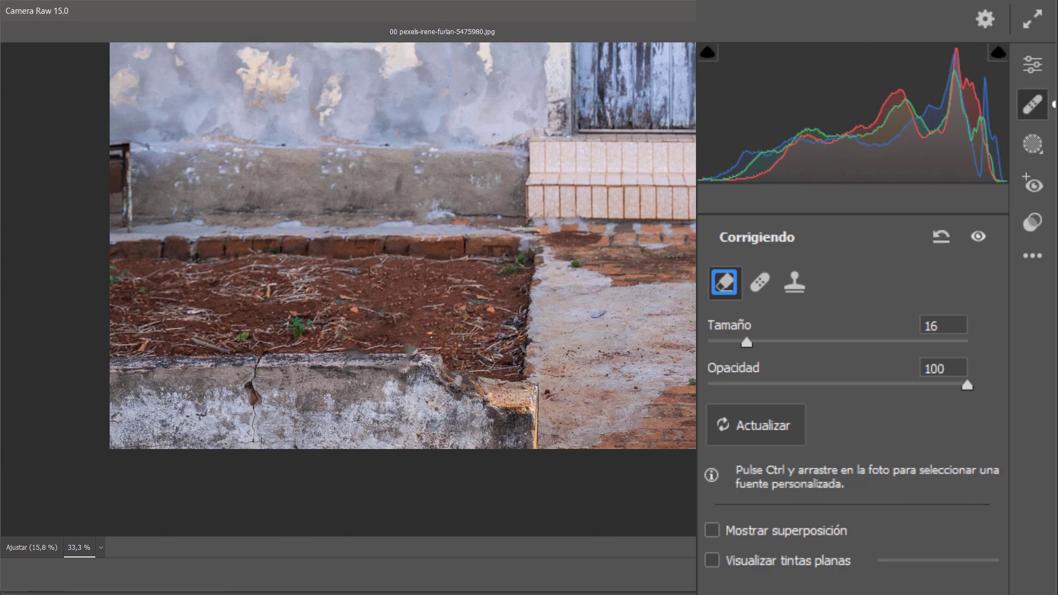
key("ctrl+0")
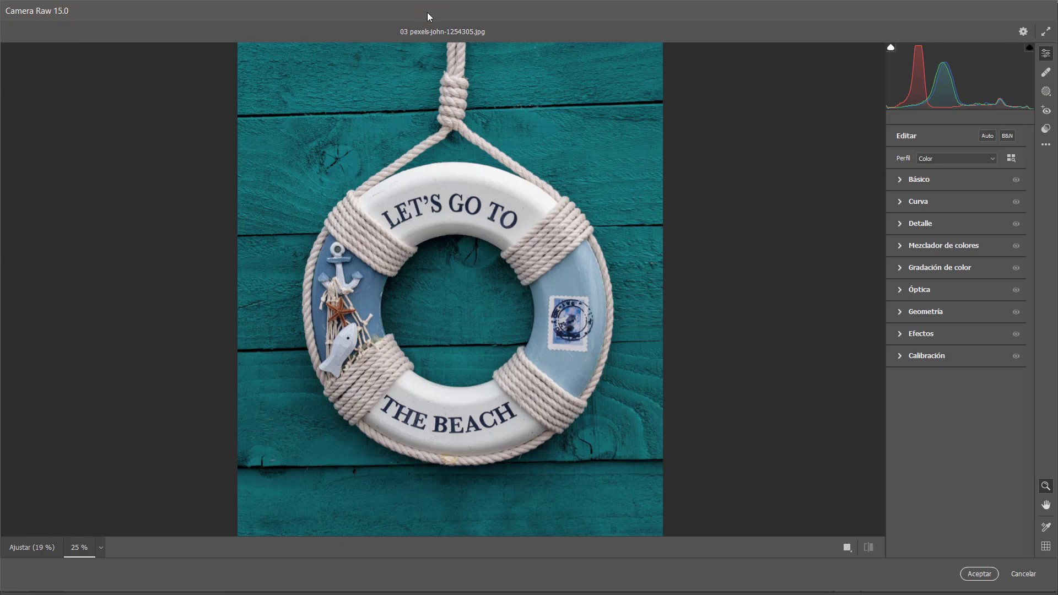
Step: Clone over the "LET'S GO TO" lettering on the lifebuoy, reducing the brush to size 7, and nudge the source within the white band
key("ctrl+plus")
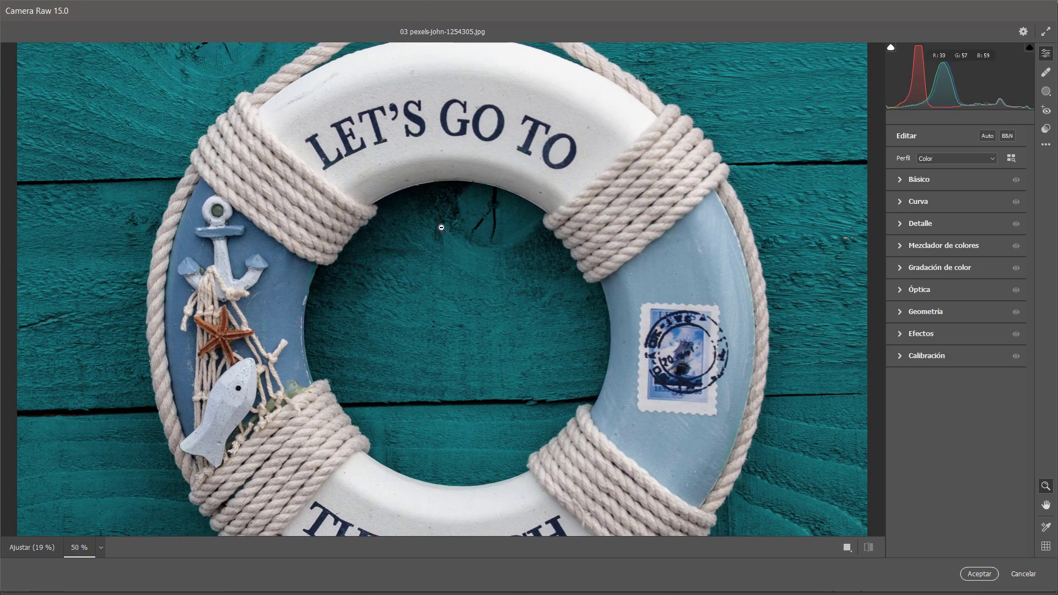
key("b")
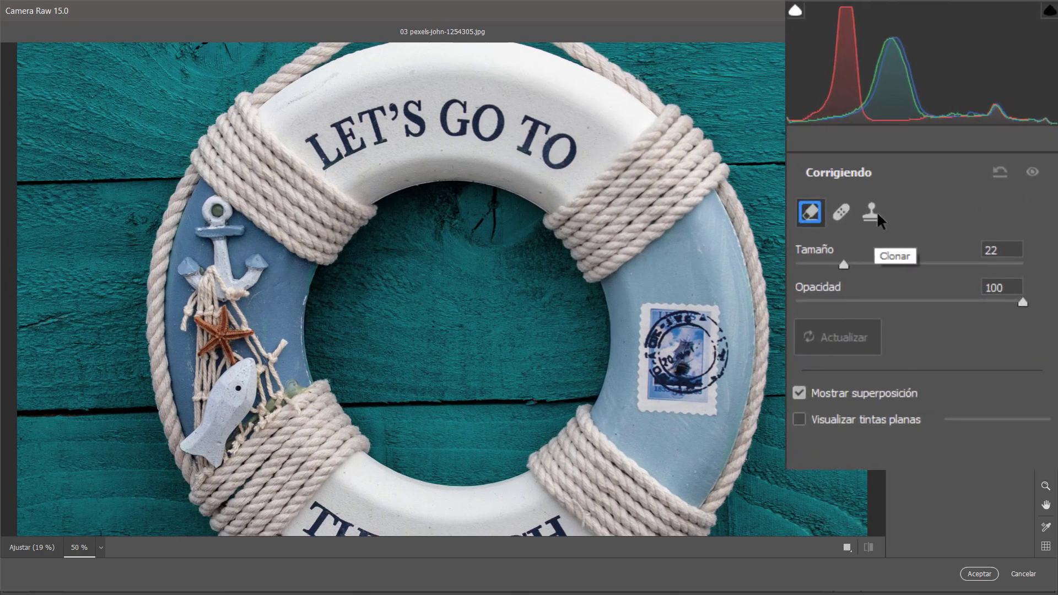
left_click(872, 212)
left_click_drag(419, 135, 421, 174)
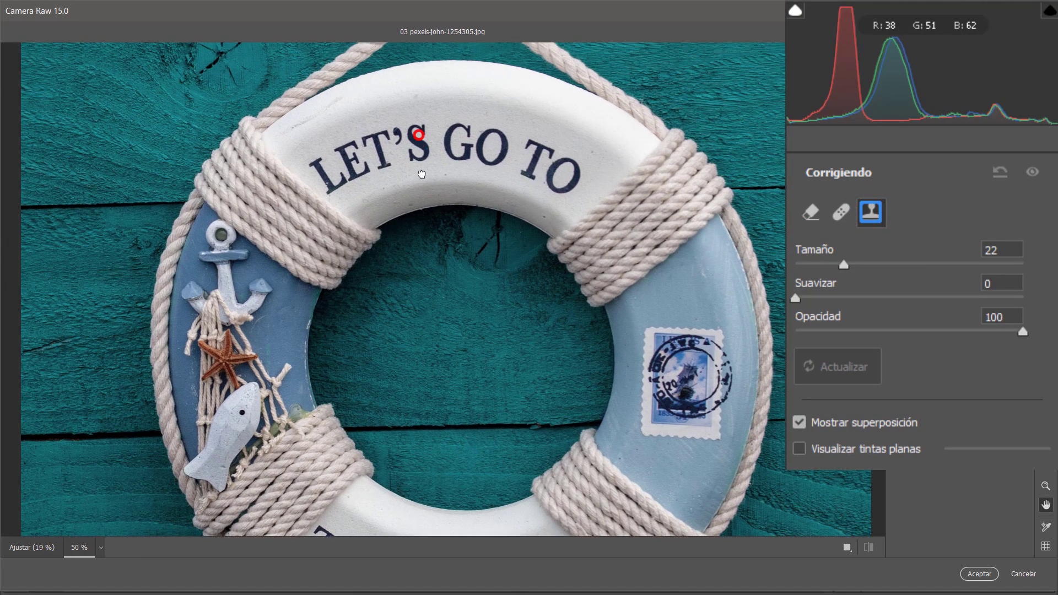
key("ctrl+plus")
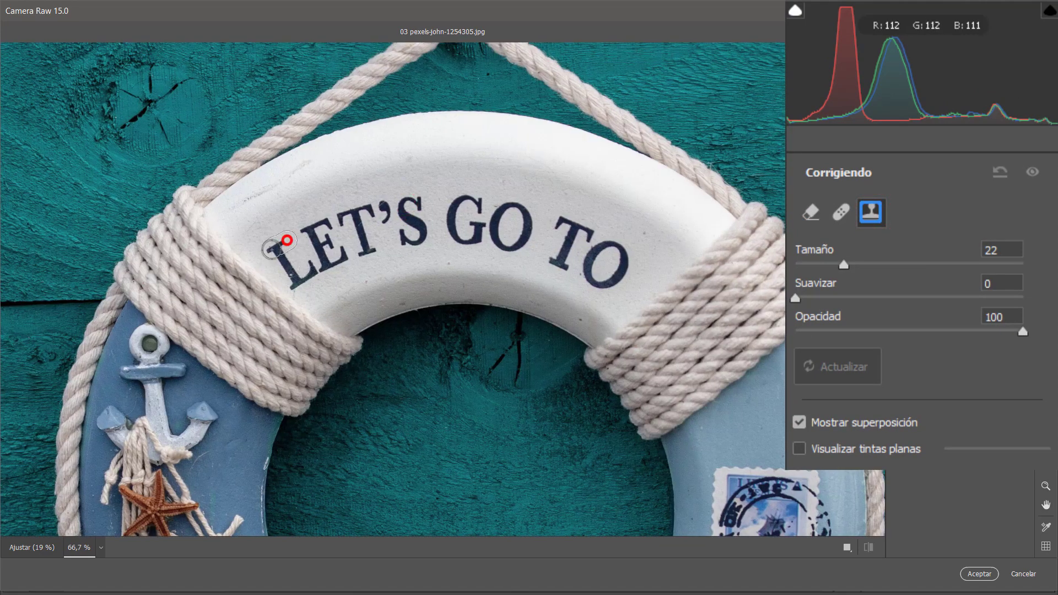
mouse_move(286, 241)
left_mouse_down()
mouse_move(295, 284)
mouse_move(339, 263)
mouse_move(317, 249)
mouse_move(320, 220)
mouse_move(374, 210)
mouse_move(360, 234)
mouse_move(414, 235)
mouse_move(408, 214)
mouse_move(462, 192)
mouse_move(474, 246)
mouse_move(503, 243)
mouse_move(525, 201)
mouse_move(559, 217)
mouse_move(564, 257)
mouse_move(578, 236)
mouse_move(617, 246)
mouse_move(589, 263)
mouse_move(592, 248)
mouse_move(626, 274)
left_mouse_up()
key("bracketleft")
key("bracketleft")
key("bracketleft")
key("bracketleft")
key("bracketleft")
key("bracketleft")
key("bracketleft")
key("bracketleft")
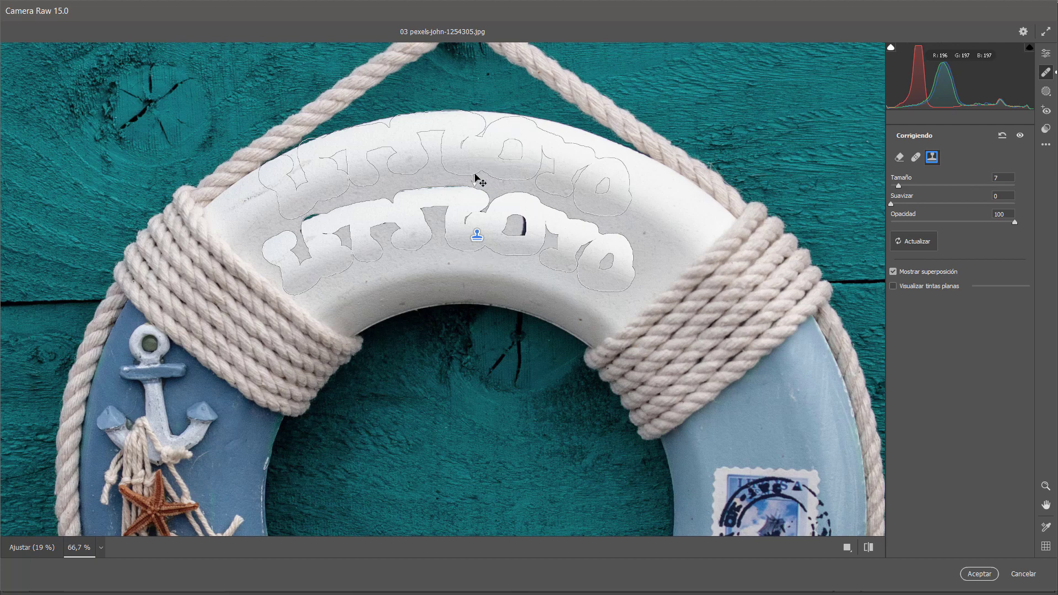
mouse_move(465, 157)
left_mouse_down()
mouse_move(484, 175)
mouse_move(463, 155)
mouse_move(475, 161)
left_mouse_up()
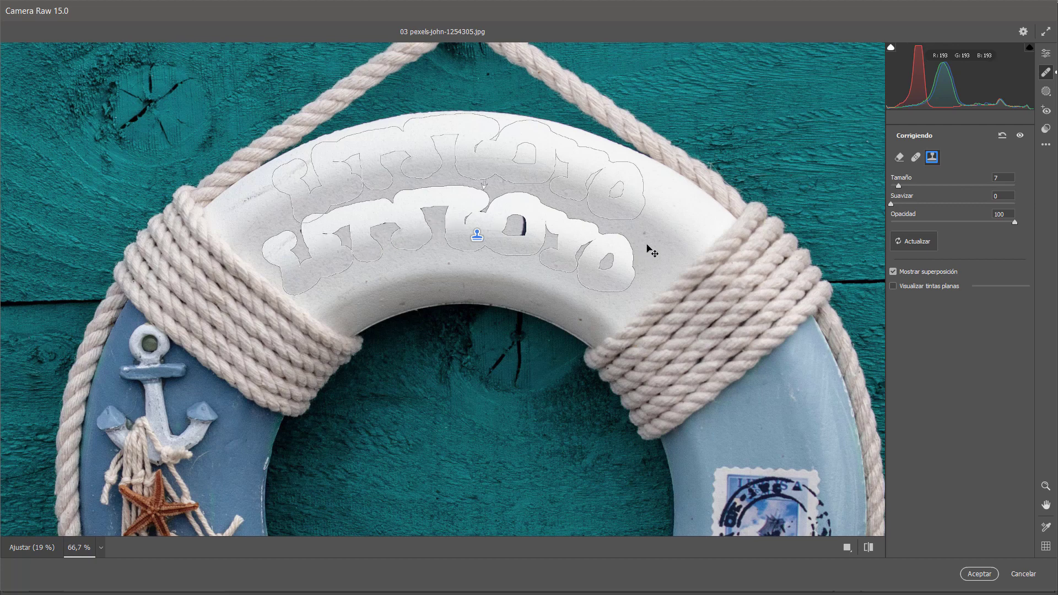
Step: Try Heal mode on the "LET'S GO TO" correction, convert it to content-aware Remove, and hide the overlay
left_click(917, 158)
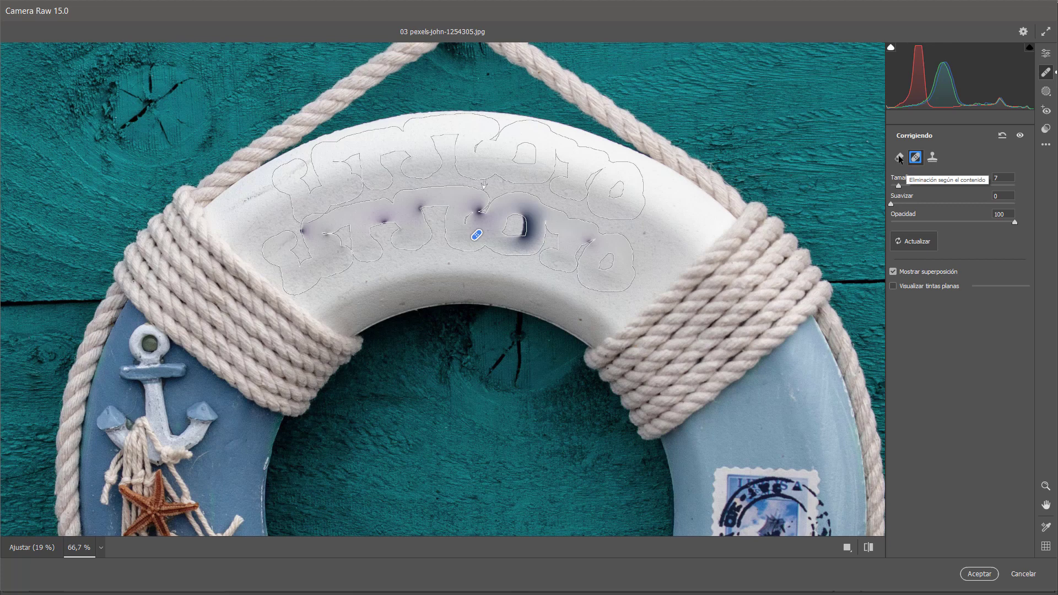
left_click(899, 157)
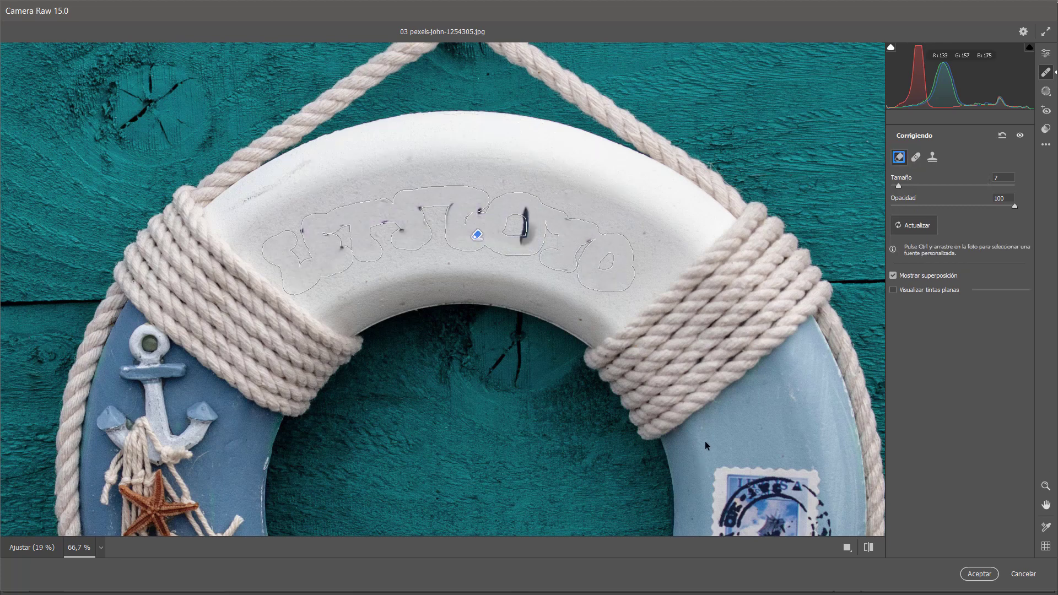
key("v")
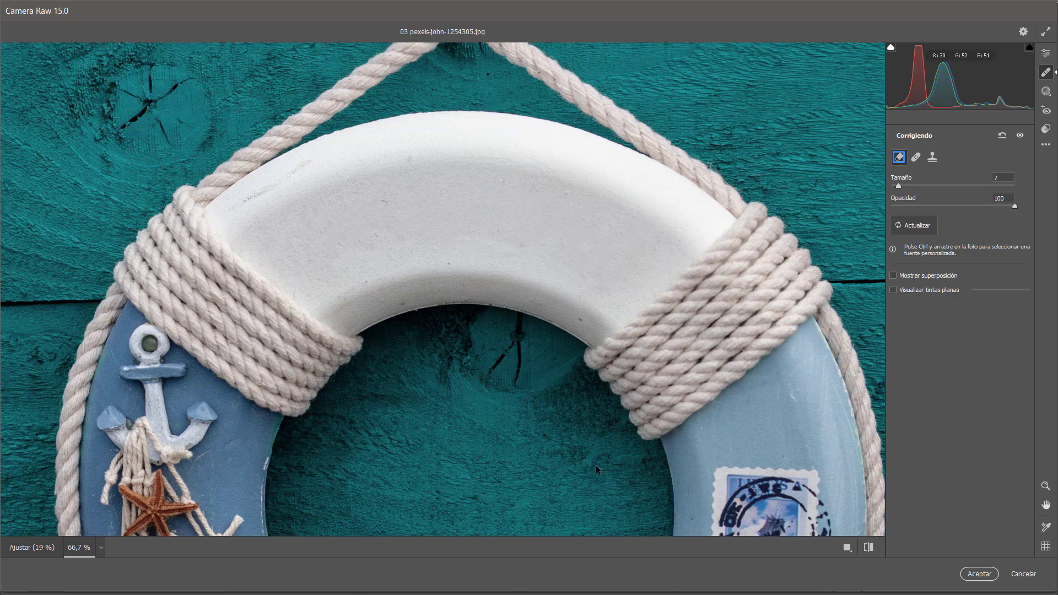
Step: Paint over the "THE BEACH" lettering on the lower part of the lifebuoy with content-aware Remove at size 7
scroll(538, 420, "down", 10)
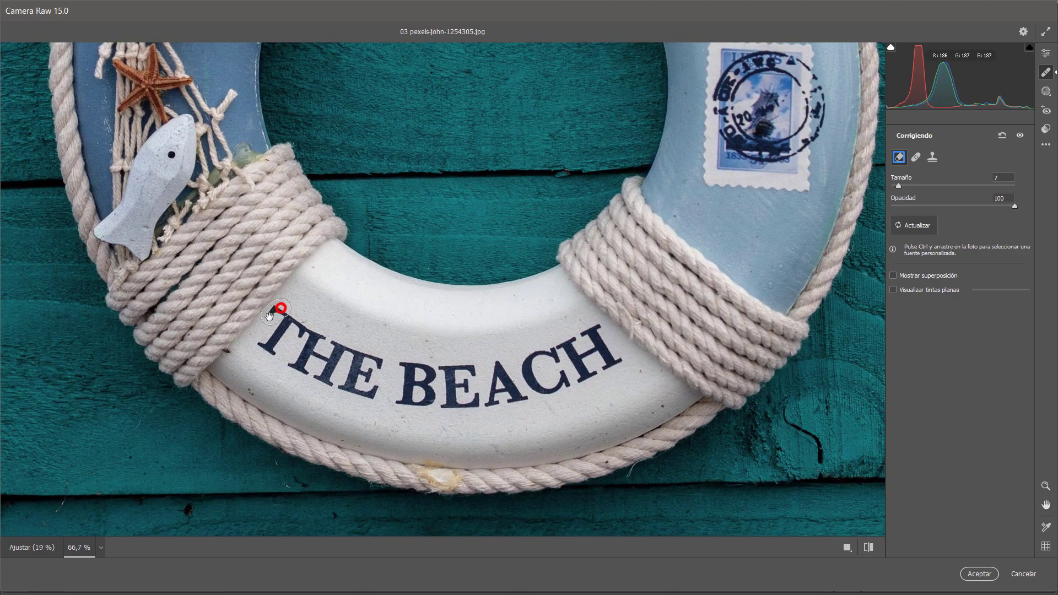
mouse_move(269, 315)
left_mouse_down()
mouse_move(283, 345)
mouse_move(319, 344)
left_mouse_up()
mouse_move(550, 344)
left_mouse_down()
mouse_move(352, 358)
mouse_move(445, 390)
mouse_move(497, 380)
mouse_move(489, 373)
left_mouse_up()
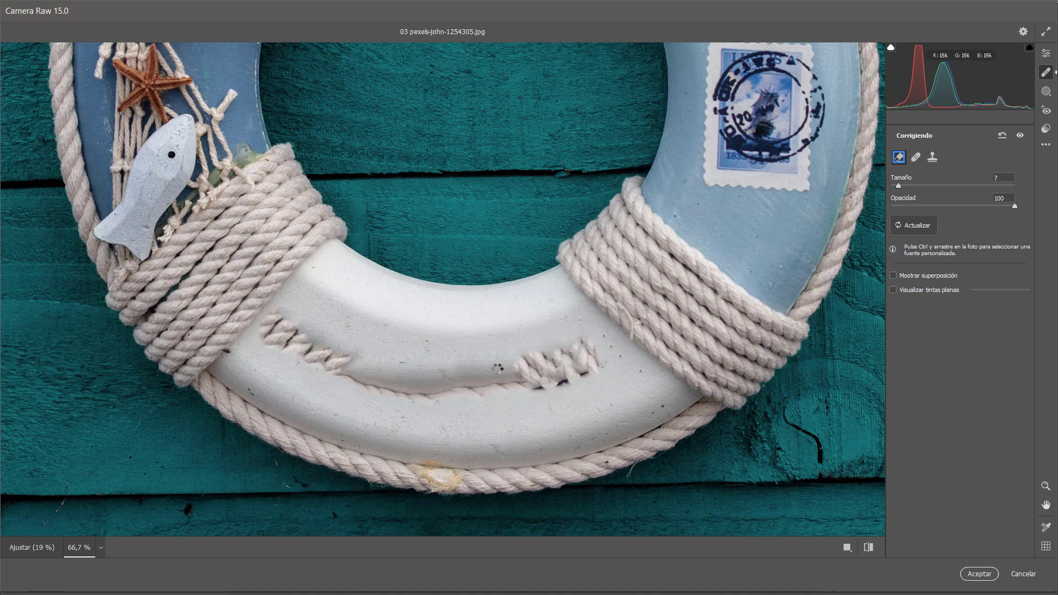
Step: Define the clean white upper section of the lifebuoy as the custom source for the "THE BEACH" removal
scroll(489, 355, "up", 3)
left_click(489, 354, "ctrl")
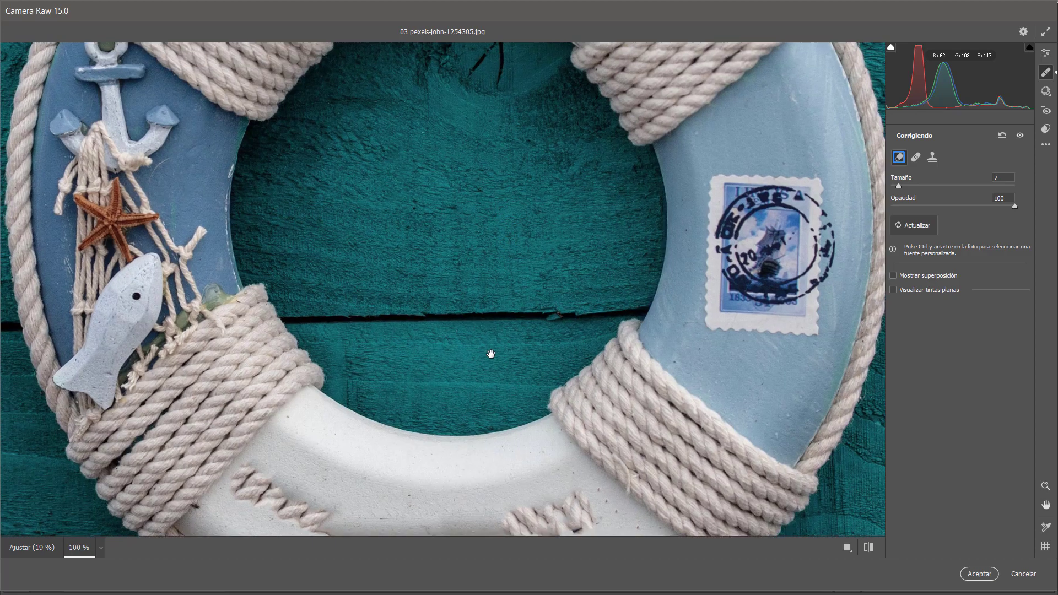
left_click(491, 354, "alt")
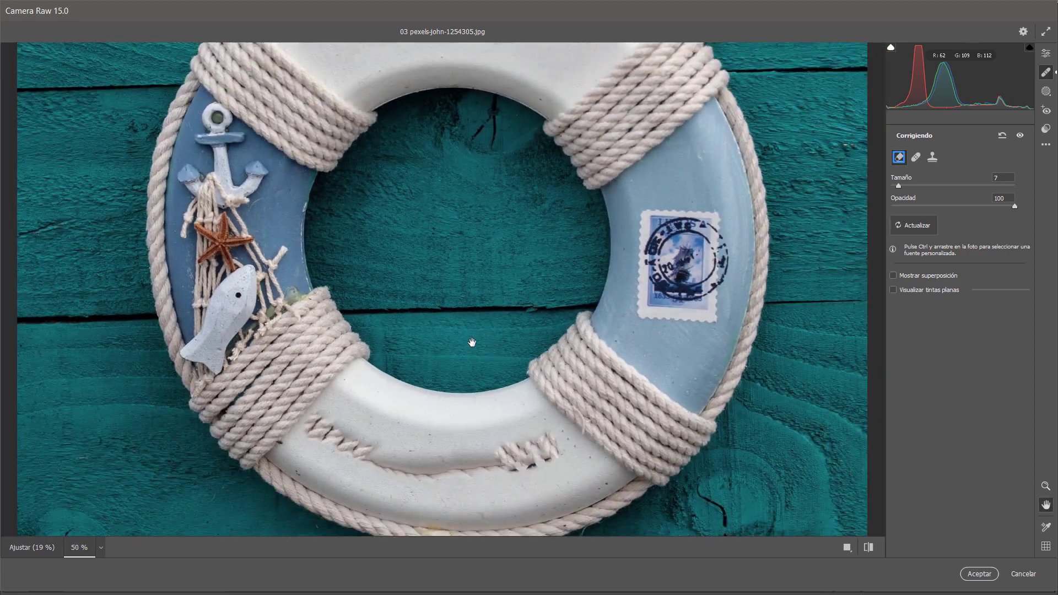
left_click(457, 231, "alt")
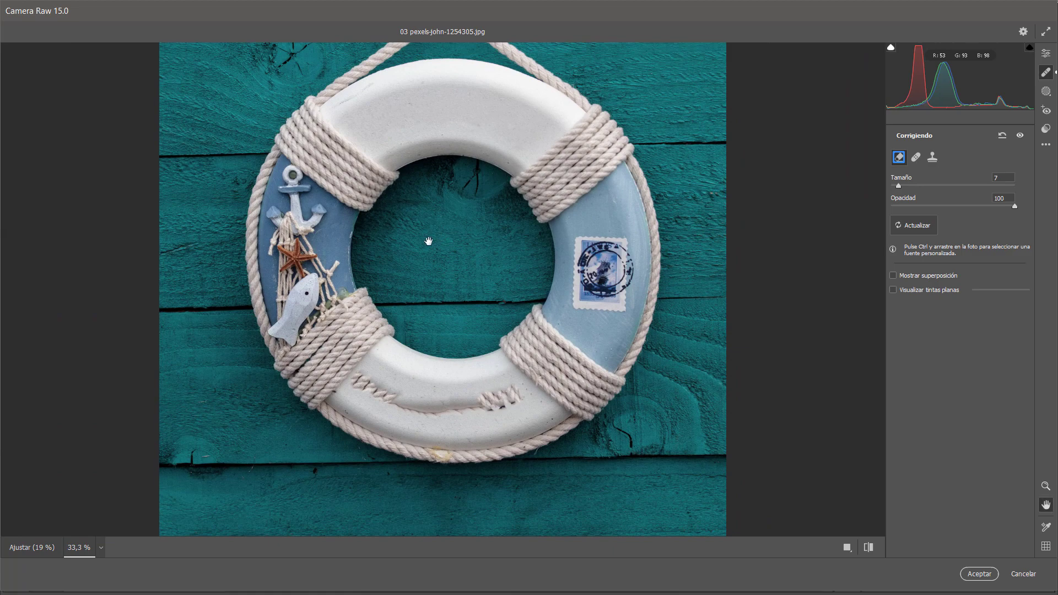
left_click_drag(428, 241, 320, 300)
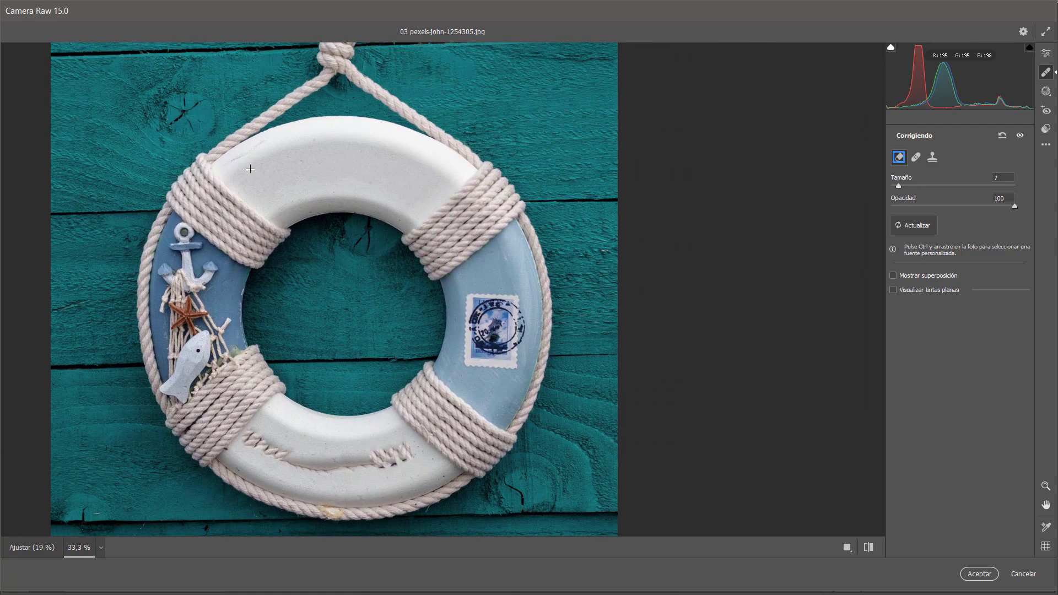
left_click_drag(263, 158, 400, 191)
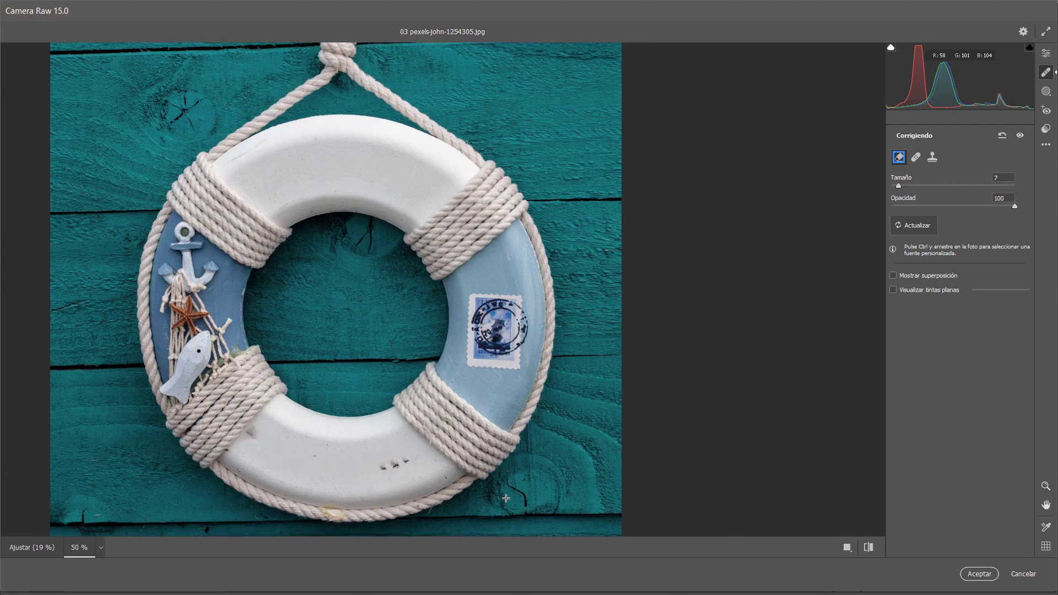
Step: Remove the leftover smudge beside the lower rope binding and the small dark marks on the white lower section
key("ctrl+plus")
key("ctrl+plus")
left_click_drag(386, 416, 400, 188)
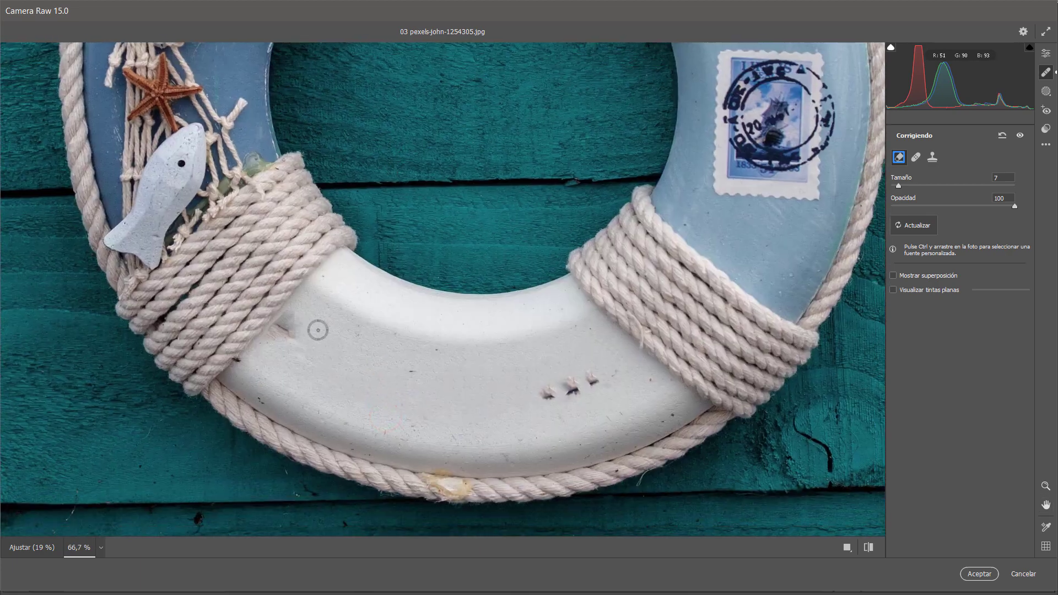
mouse_move(278, 334)
left_mouse_down()
mouse_move(290, 326)
mouse_move(265, 347)
mouse_move(287, 317)
mouse_move(283, 343)
left_mouse_up()
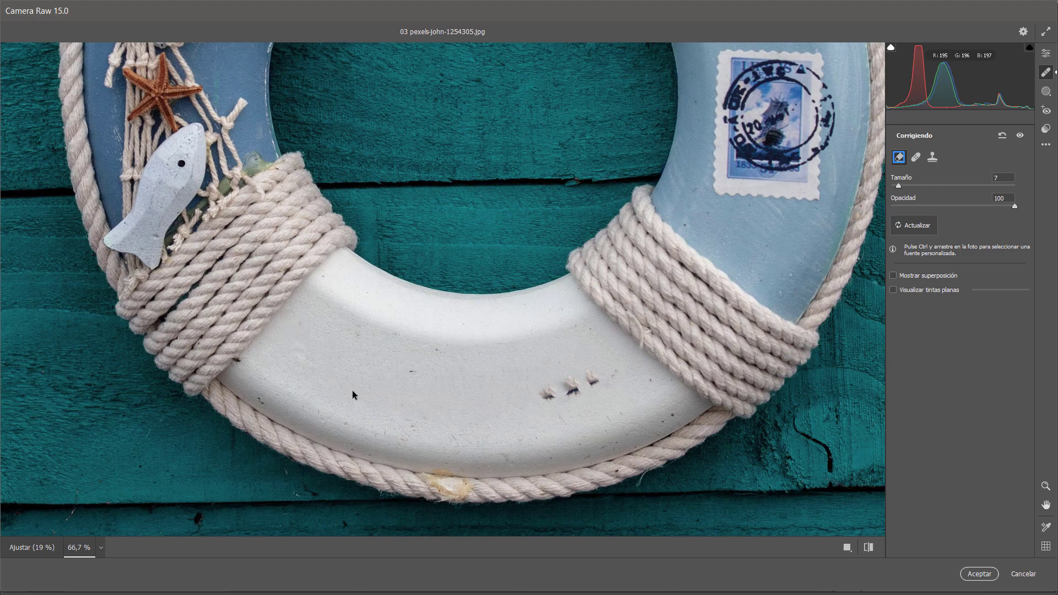
left_click_drag(540, 401, 594, 385)
Step: Compare the whole lifebuoy photo before and after the lettering corrections
key("ctrl+minus")
key("ctrl+minus")
key("ctrl+minus")
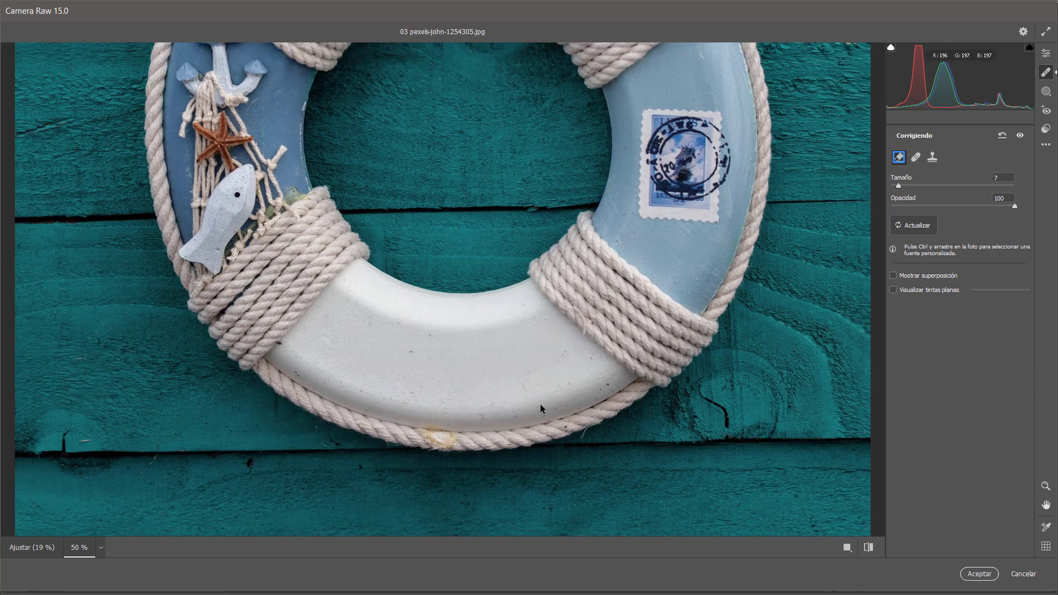
left_click(869, 547)
left_click(869, 548)
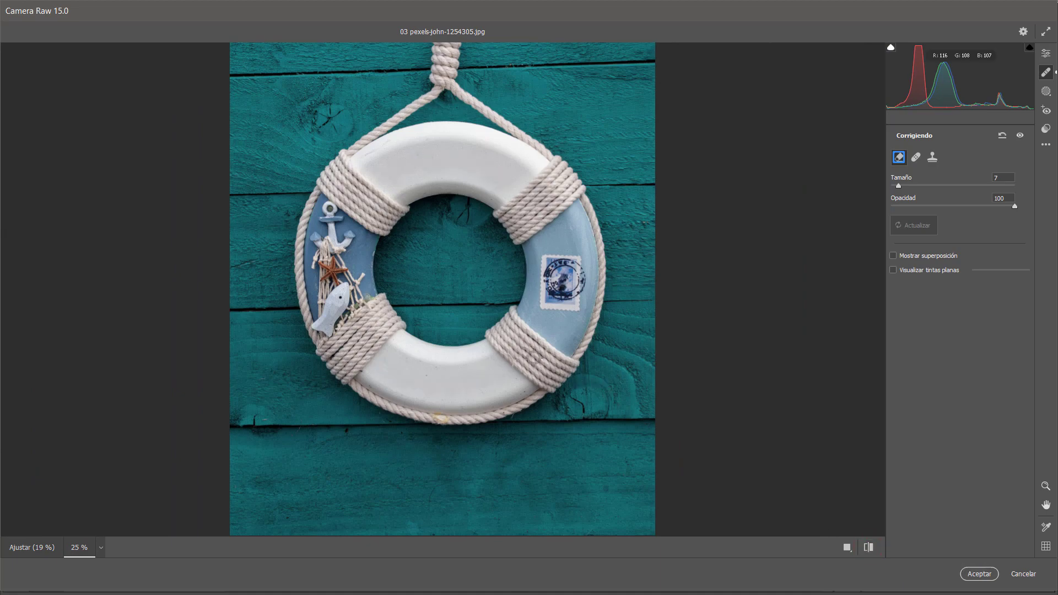